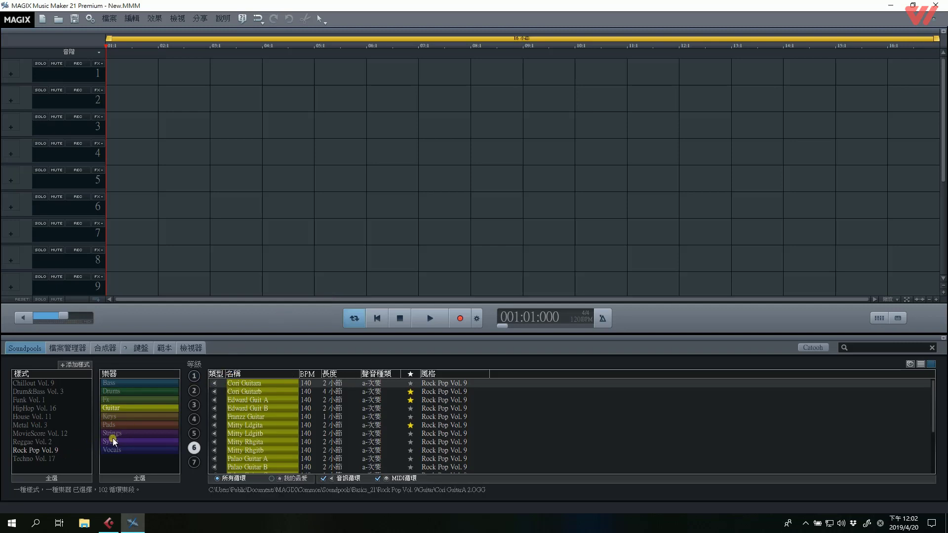
# Add the Ao Drums A loop from Rock Pop Vol. 9 to track 1 at bar 1 and extend it to four bars
pyautogui.click(153, 393)
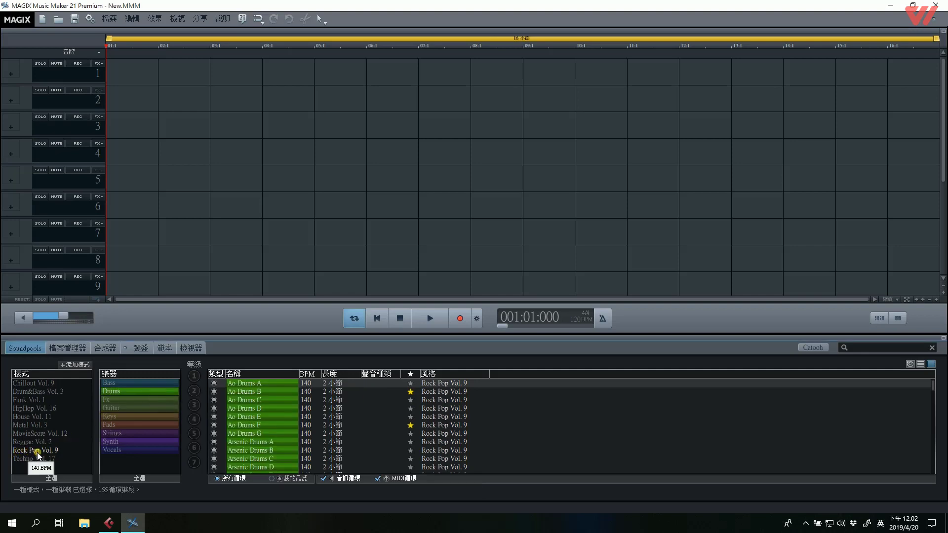
pyautogui.moveTo(252, 384); pyautogui.dragTo(127, 75)
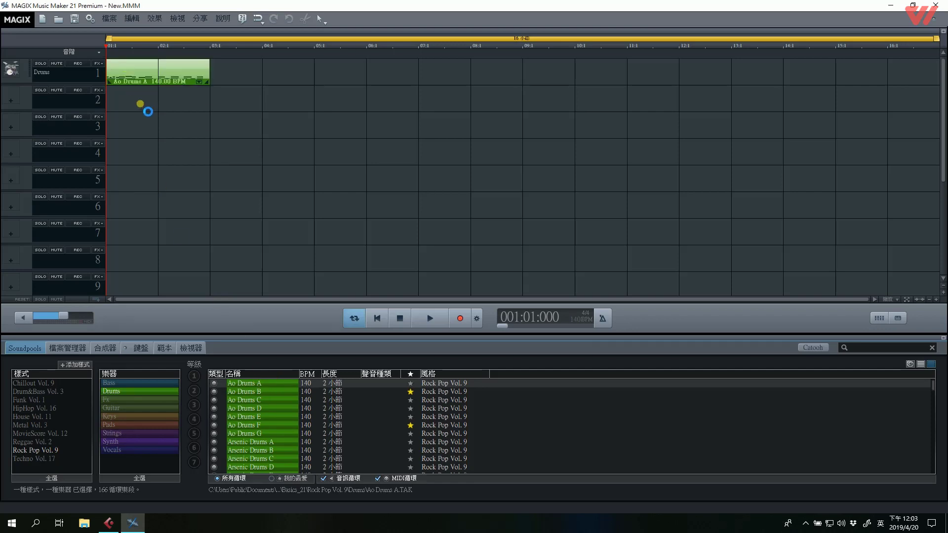
pyautogui.moveTo(211, 74); pyautogui.dragTo(317, 79)
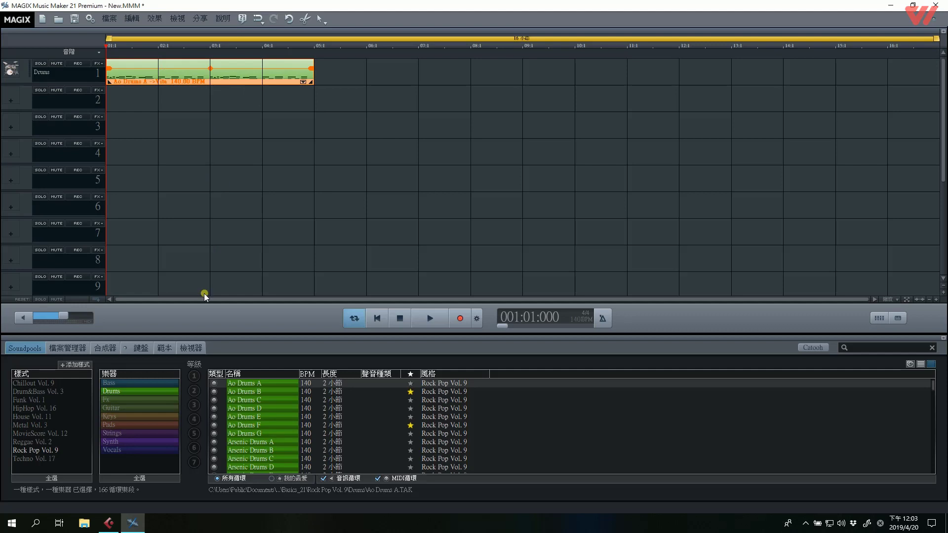
# Add the Ao Bassa loop to track 2 at bar 1 and extend it to four bars
pyautogui.click(158, 384)
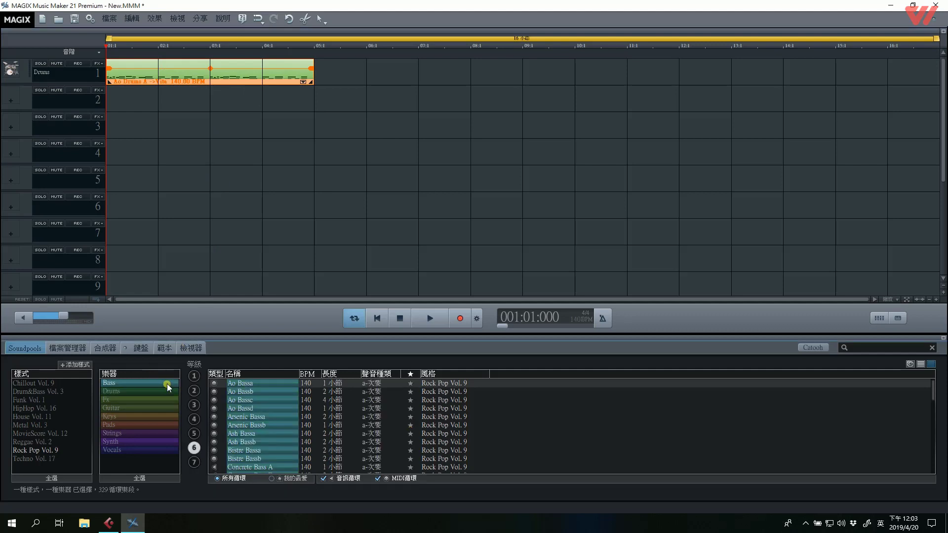
pyautogui.moveTo(254, 384); pyautogui.dragTo(312, 101)
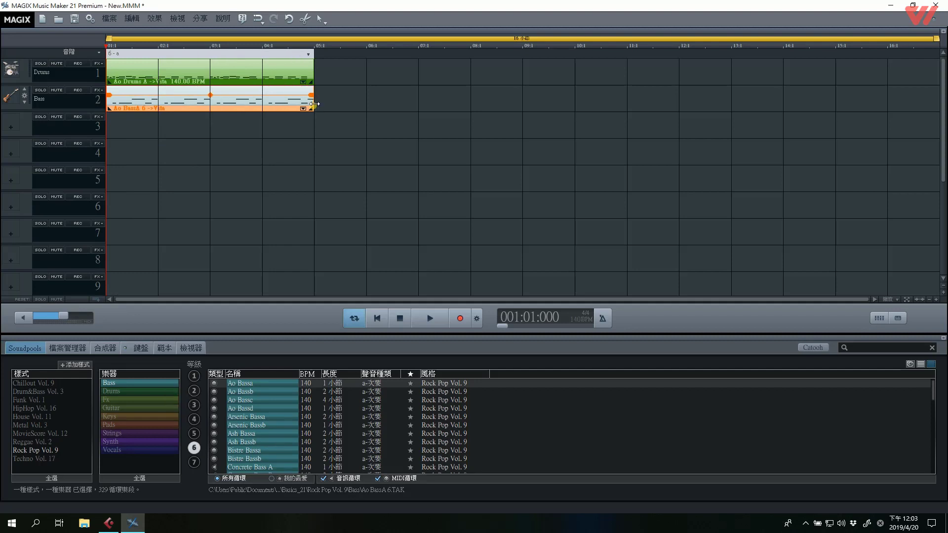
pyautogui.moveTo(242, 109); pyautogui.dragTo(232, 93)
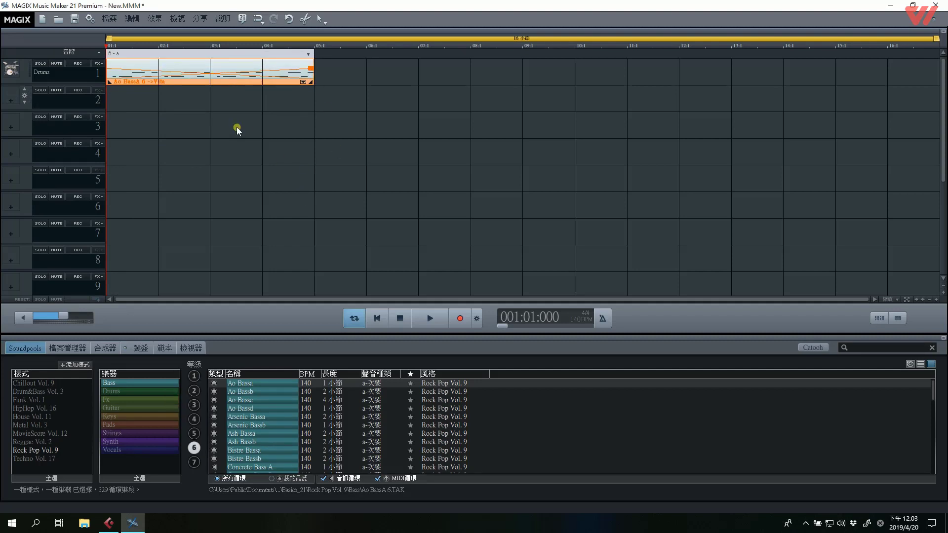
pyautogui.hotkey('ctrl', 'z')
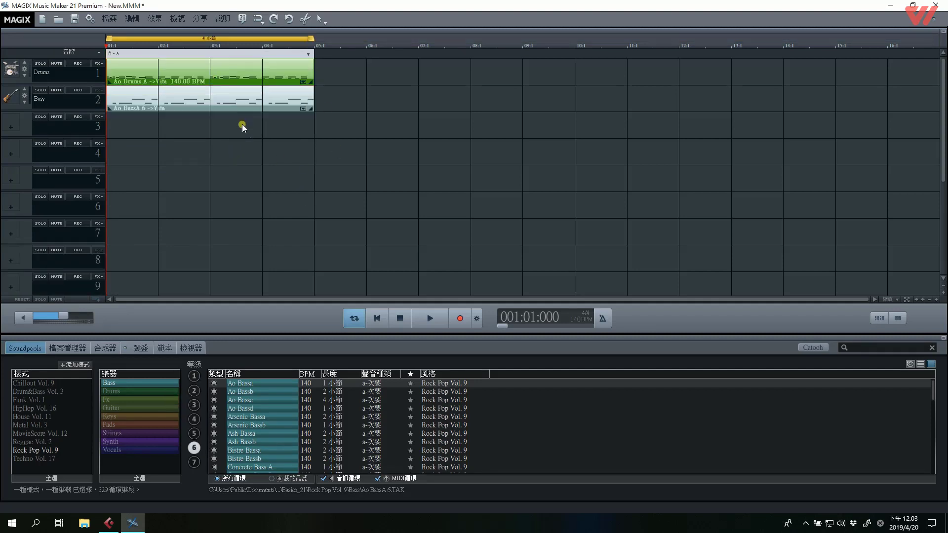
# Duplicate the drum and bass clips to bar 5 and extend the playback range to eight bars
pyautogui.moveTo(202, 85); pyautogui.dragTo(404, 88)
pyautogui.moveTo(312, 39); pyautogui.dragTo(523, 45)
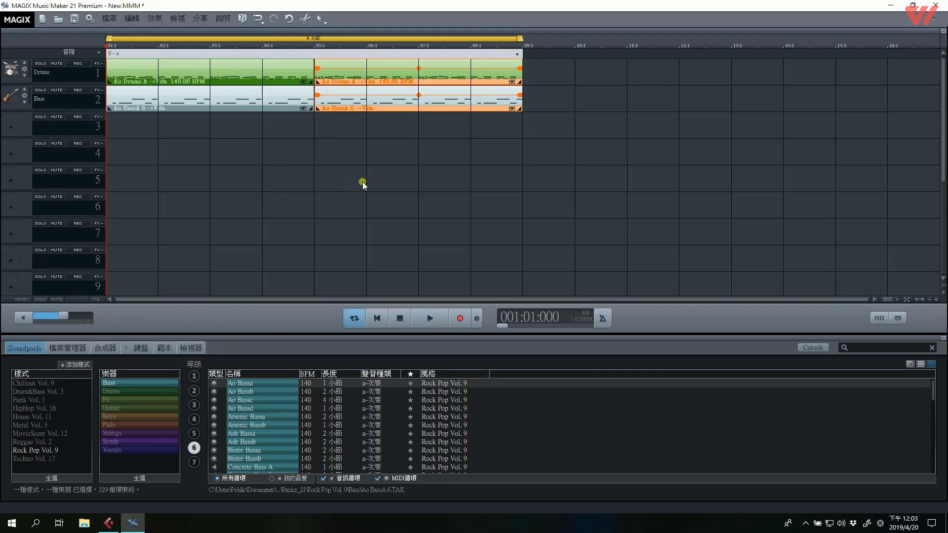
pyautogui.click(381, 160)
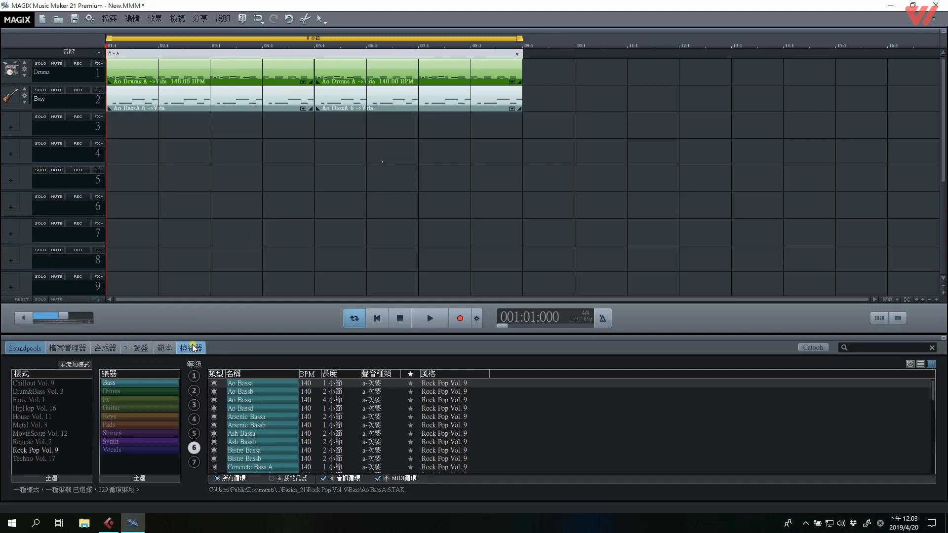
# Audition the Rock Pop Vol. 9 guitar loops from Cori Guitara down to Shonky Guitar
pyautogui.click(151, 408)
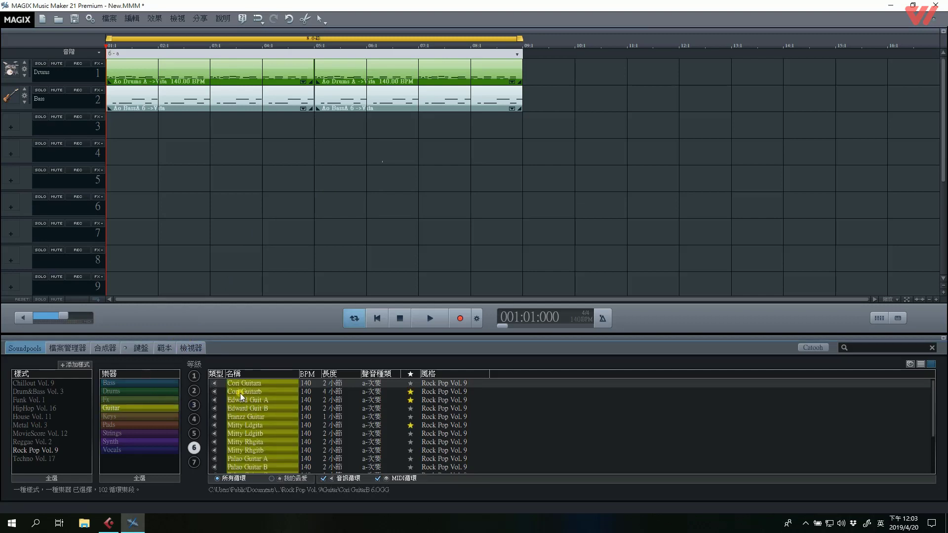
pyautogui.click(265, 384)
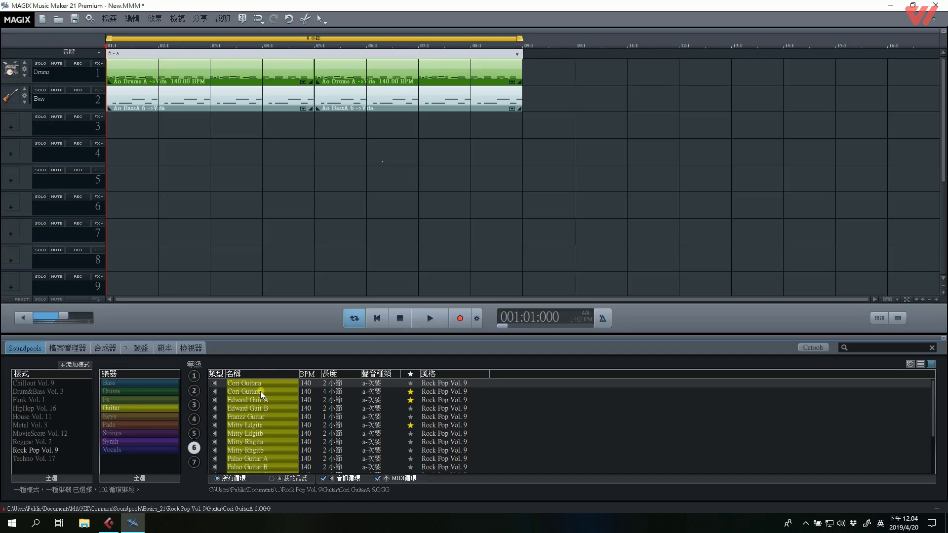
pyautogui.click(262, 393)
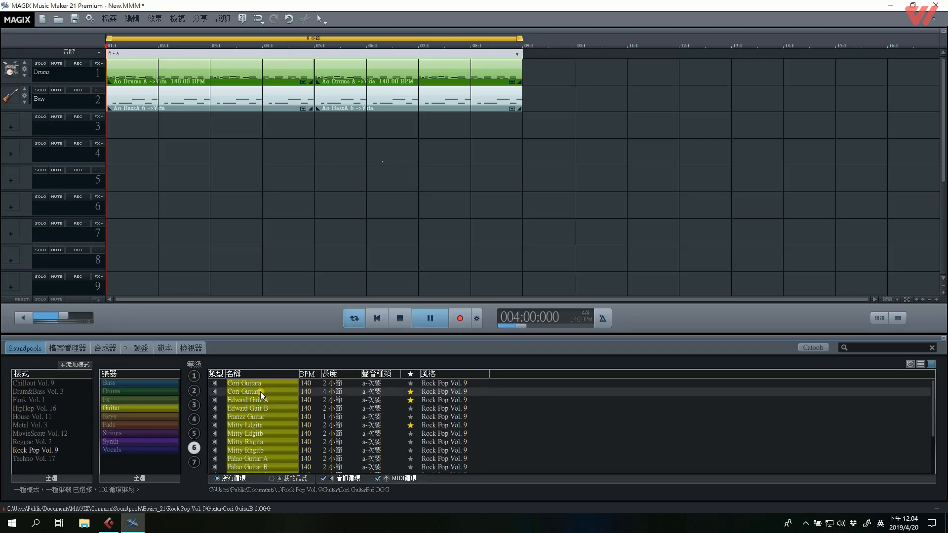
pyautogui.click(261, 401)
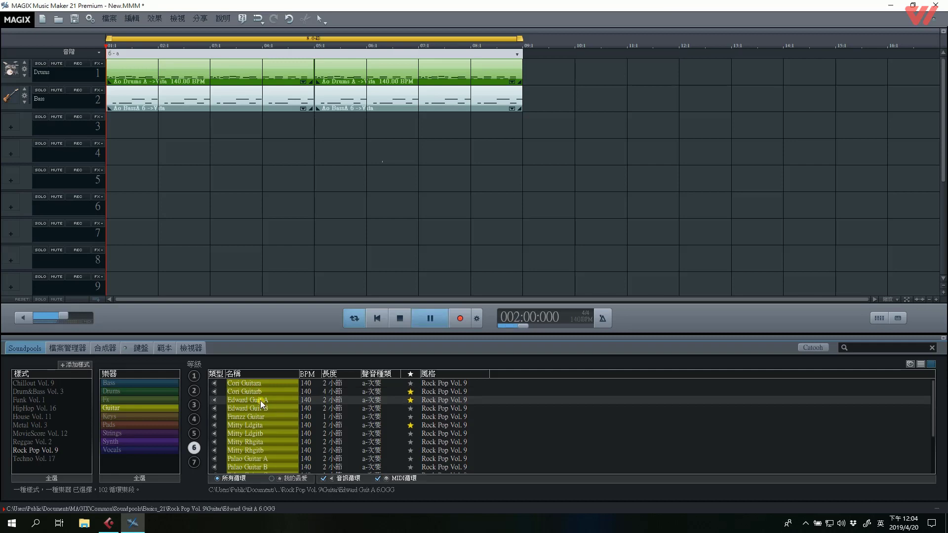
pyautogui.click(257, 419)
pyautogui.click(256, 427)
pyautogui.scroll(-3, 260, 425)
pyautogui.click(251, 416)
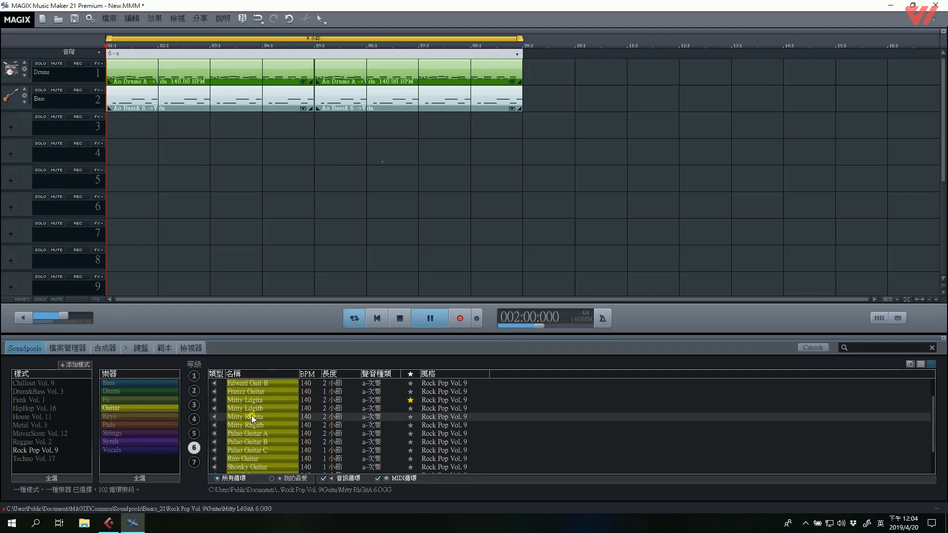
pyautogui.click(254, 434)
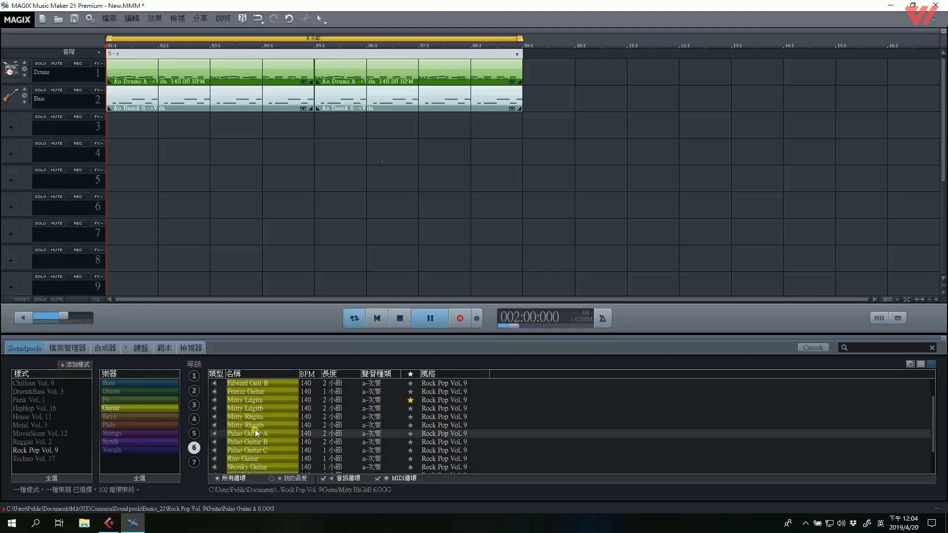
pyautogui.scroll(-1, 253, 431)
pyautogui.click(256, 432)
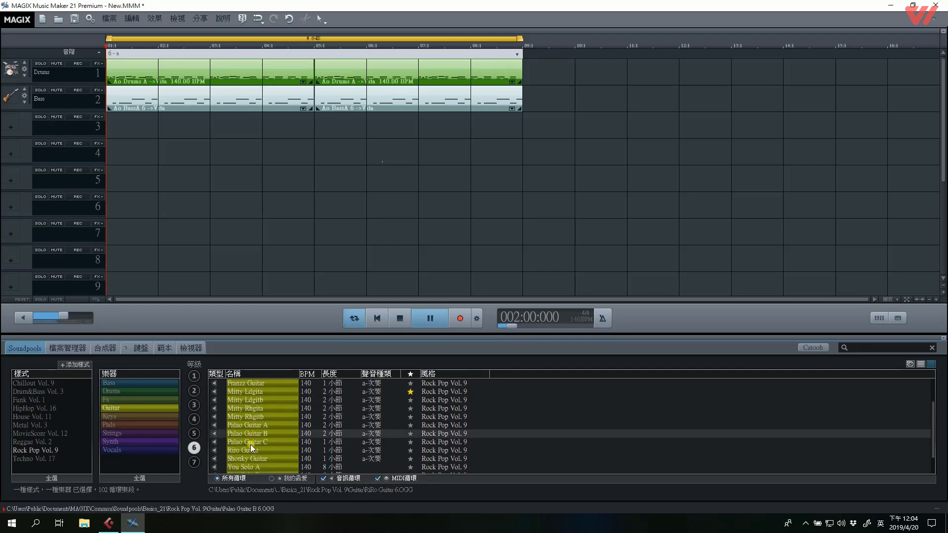
pyautogui.click(252, 440)
pyautogui.click(247, 448)
pyautogui.scroll(-3, 250, 431)
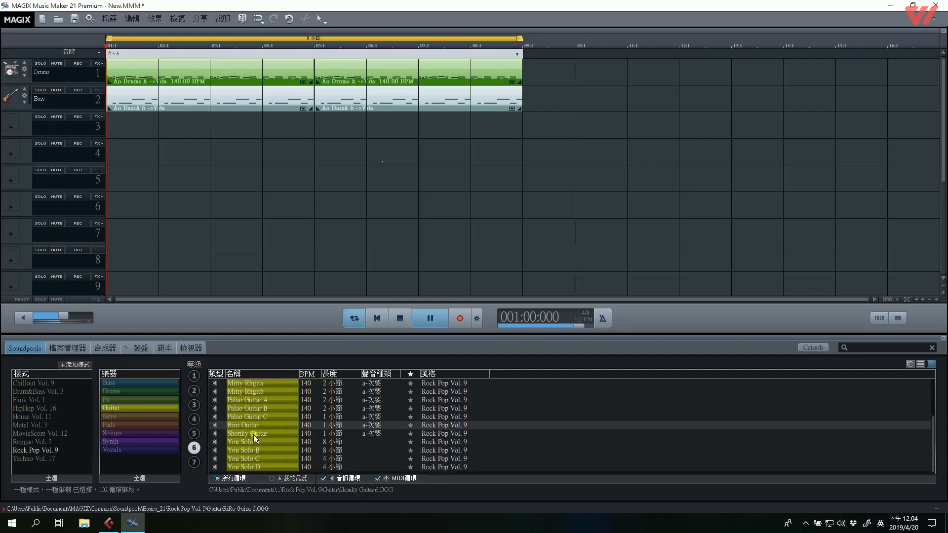
pyautogui.click(254, 435)
# Preview the two Cori guitar loops again and place Cori Guitarb on track 3 at bar 5
pyautogui.scroll(7, 253, 427)
pyautogui.click(255, 385)
pyautogui.click(272, 393)
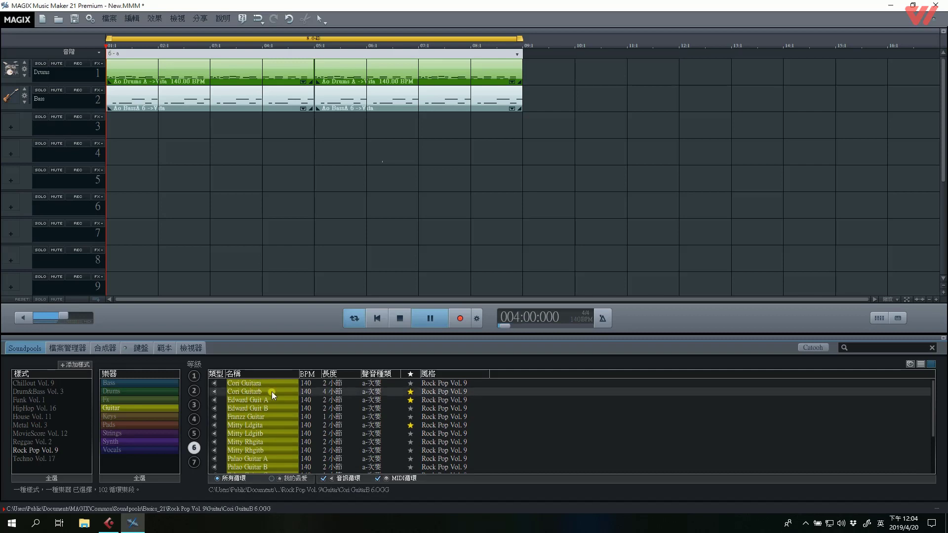
pyautogui.moveTo(271, 393); pyautogui.dragTo(356, 126)
# Play the arrangement from the beginning to check the guitar entry, and return the playhead to bar 5
pyautogui.click(313, 43)
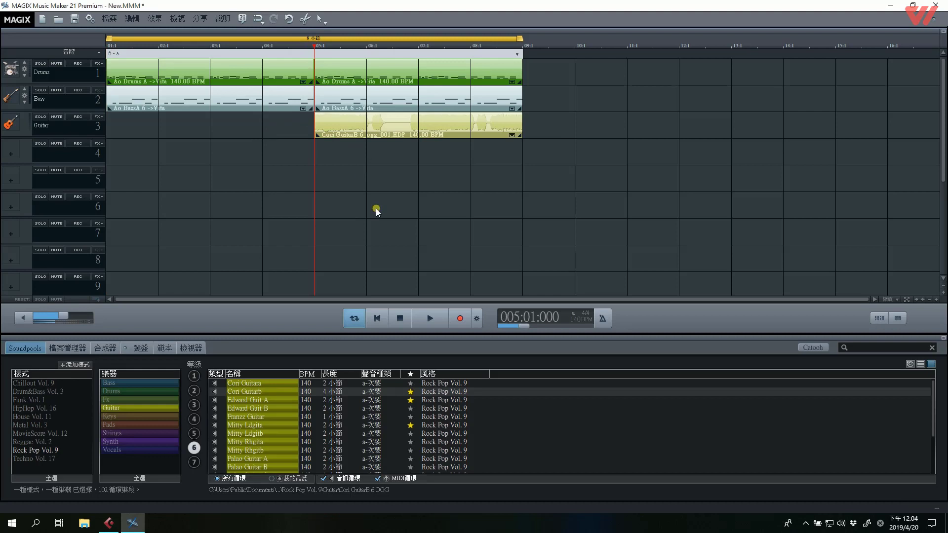
pyautogui.click(377, 318)
pyautogui.click(430, 318)
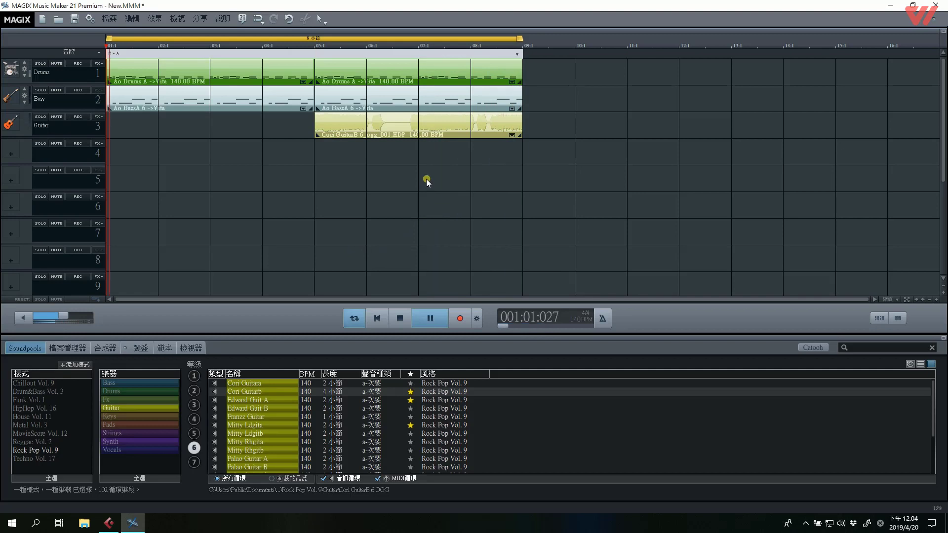
pyautogui.click(315, 44)
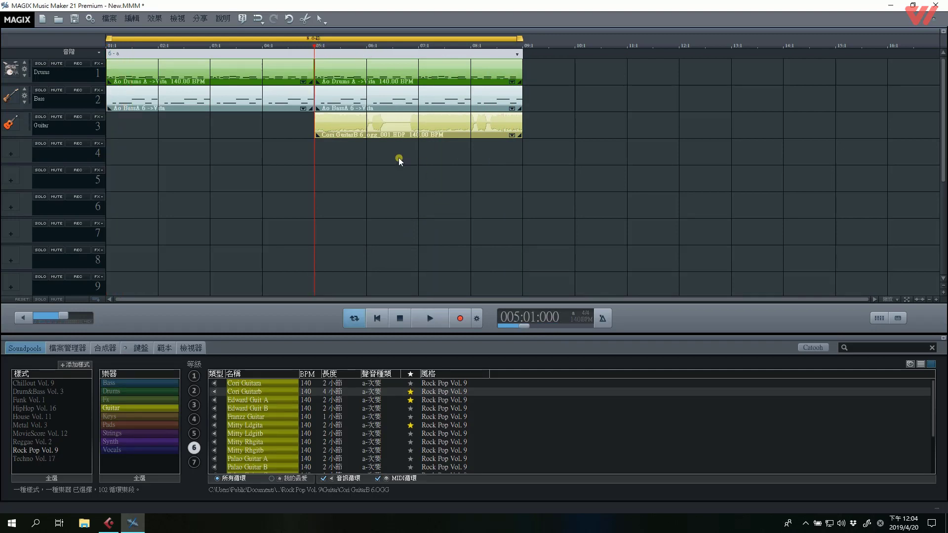
# Extend the playback range to 16 bars and duplicate the drum, bass and guitar clips of bars 5 to 8 to bar 9
pyautogui.click(614, 117)
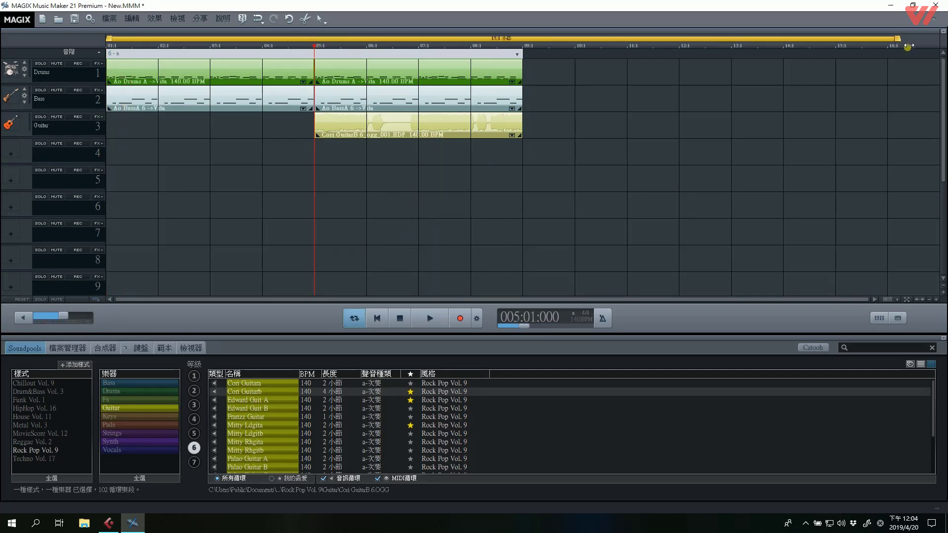
pyautogui.moveTo(412, 109); pyautogui.dragTo(557, 83)
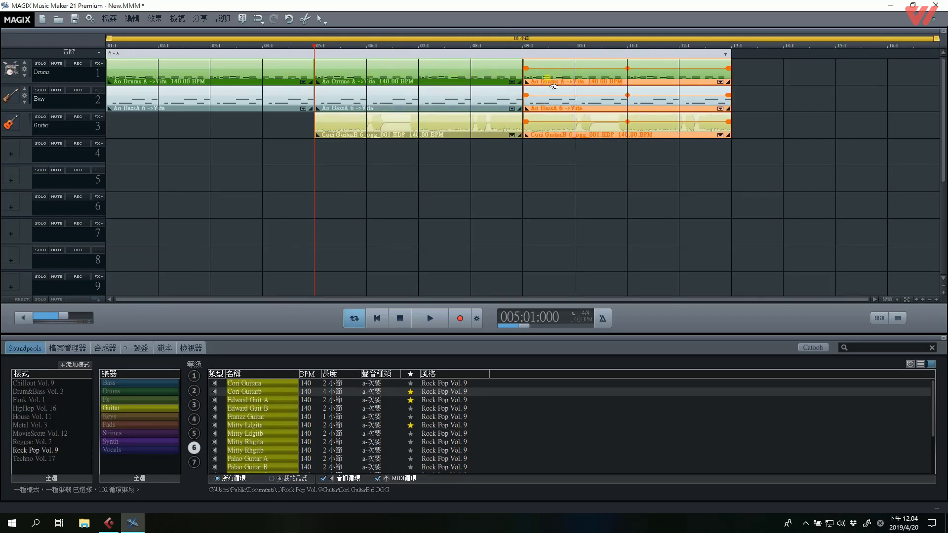
# Try overlapping the copied clips slightly with the preceding ones as a crossfade, and move them back to bar 9
pyautogui.click(529, 55)
pyautogui.moveTo(530, 74); pyautogui.dragTo(516, 74)
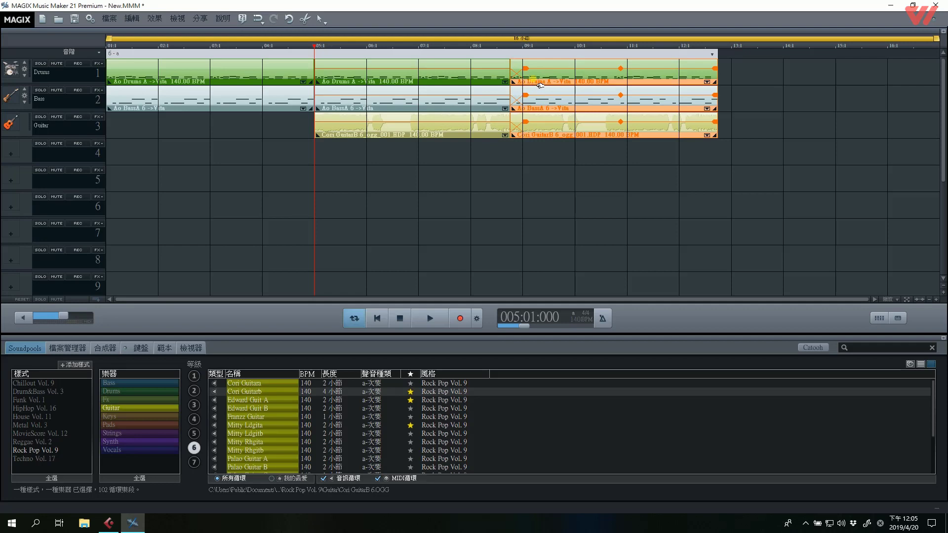
pyautogui.moveTo(540, 86); pyautogui.dragTo(545, 84)
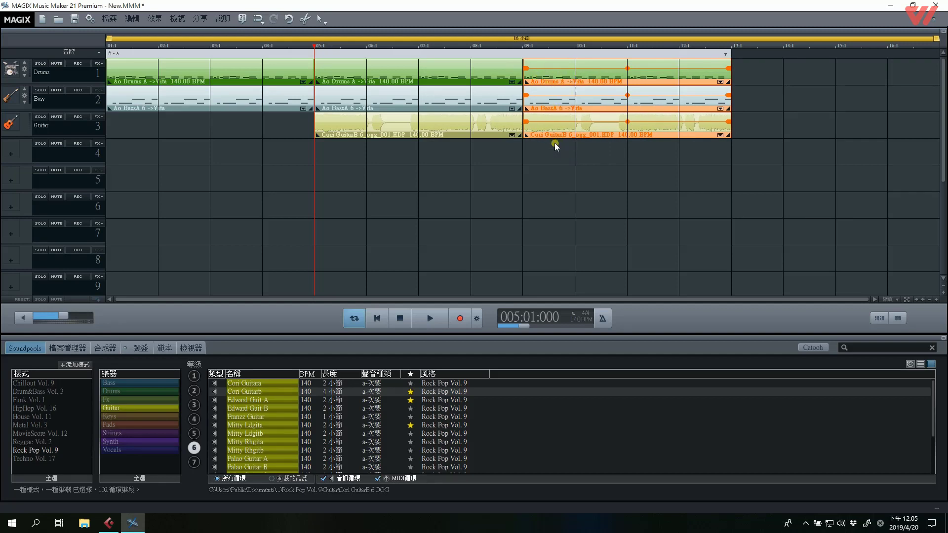
pyautogui.click(518, 185)
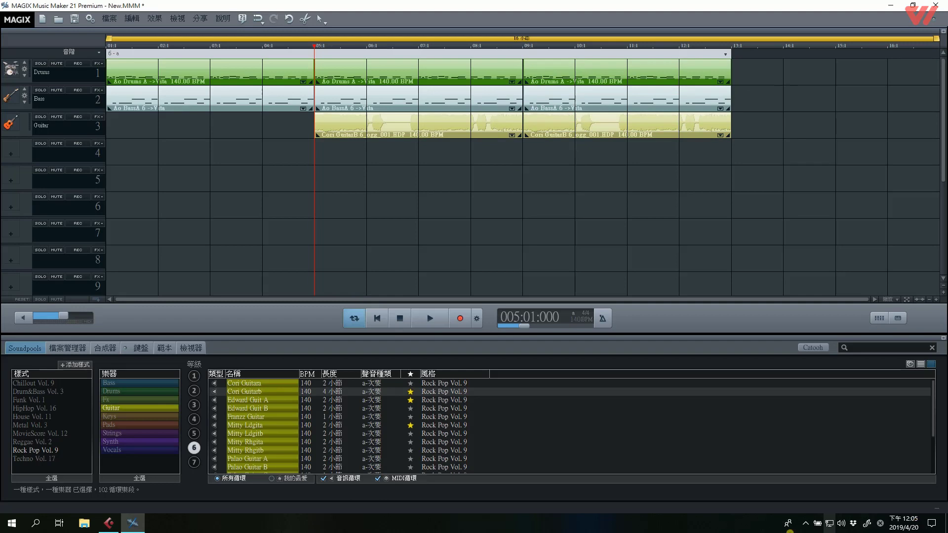
# Audition the Arsenic Piano, Ash Piano and Fallow Piano loops among the keys sounds
pyautogui.click(152, 418)
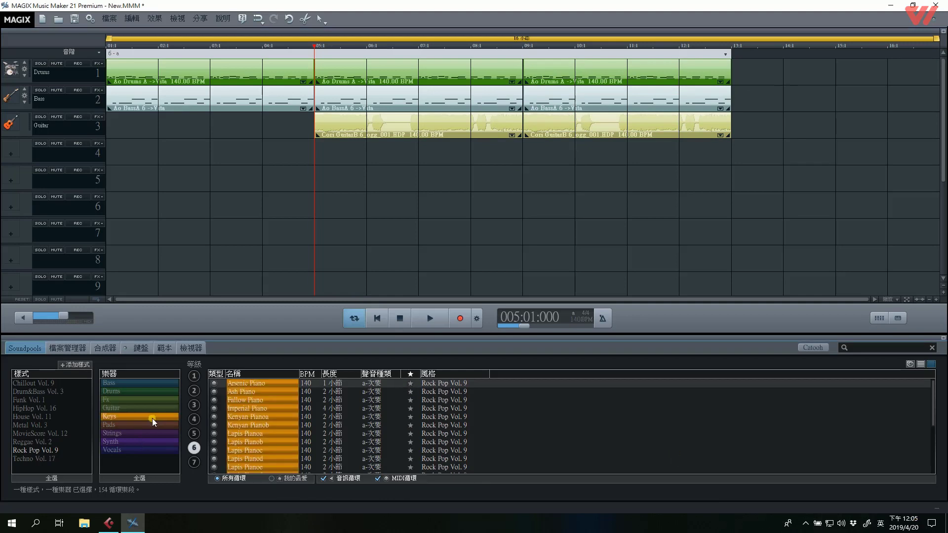
pyautogui.click(256, 384)
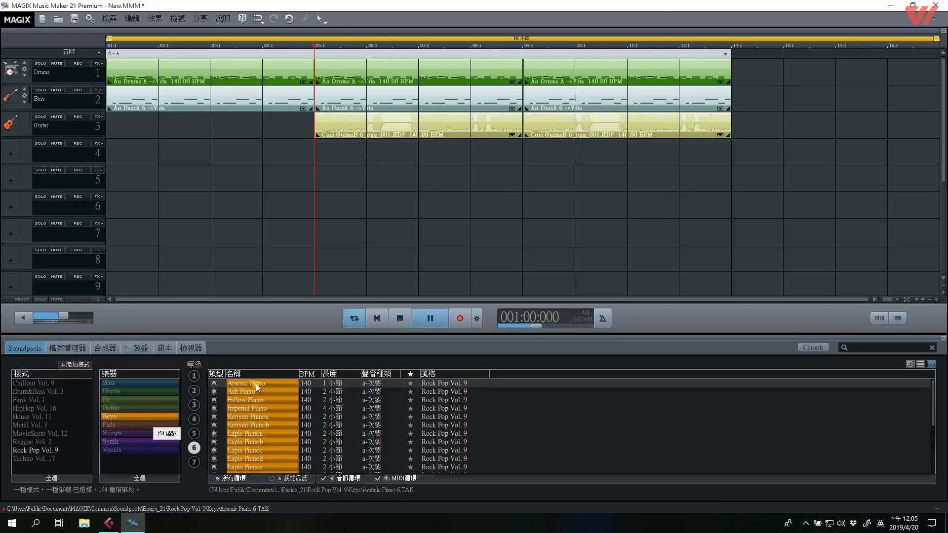
pyautogui.click(250, 394)
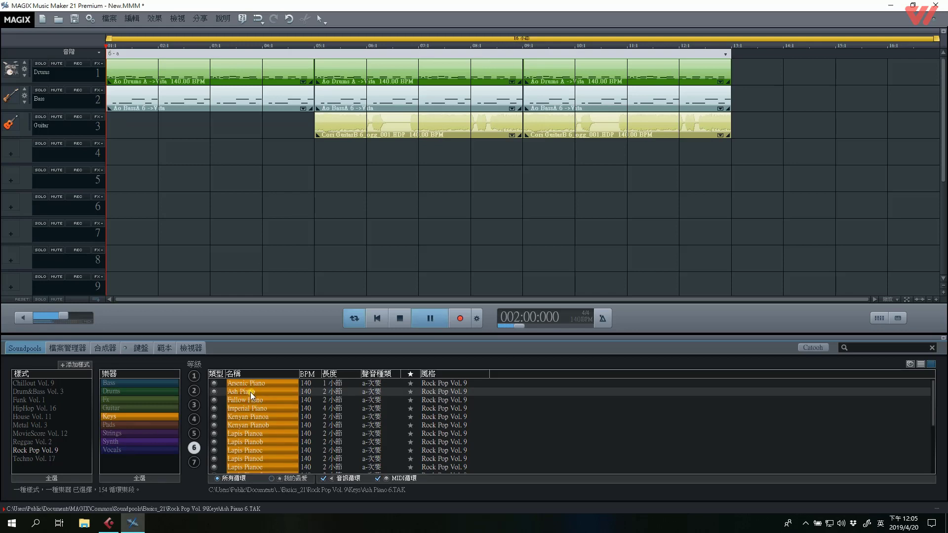
pyautogui.click(251, 401)
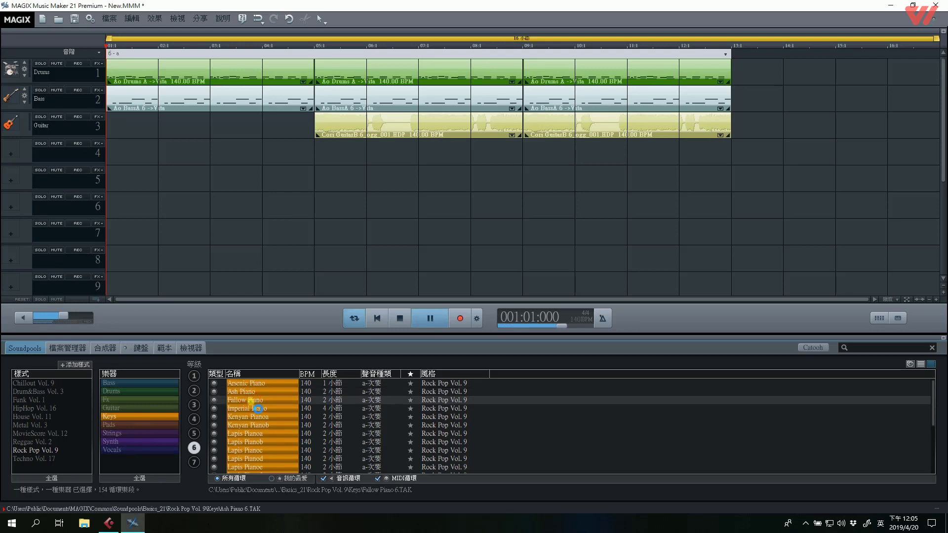
pyautogui.click(262, 405)
# Place Fallow Piano on track 4 at bar 5, extend it to four bars and duplicate it to bar 9
pyautogui.moveTo(262, 405); pyautogui.dragTo(361, 155)
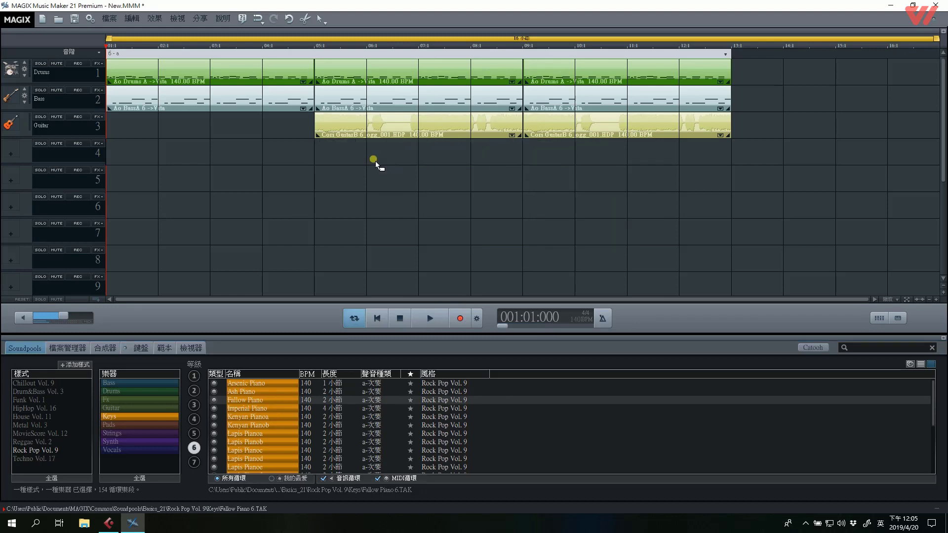
pyautogui.moveTo(421, 157); pyautogui.dragTo(522, 156)
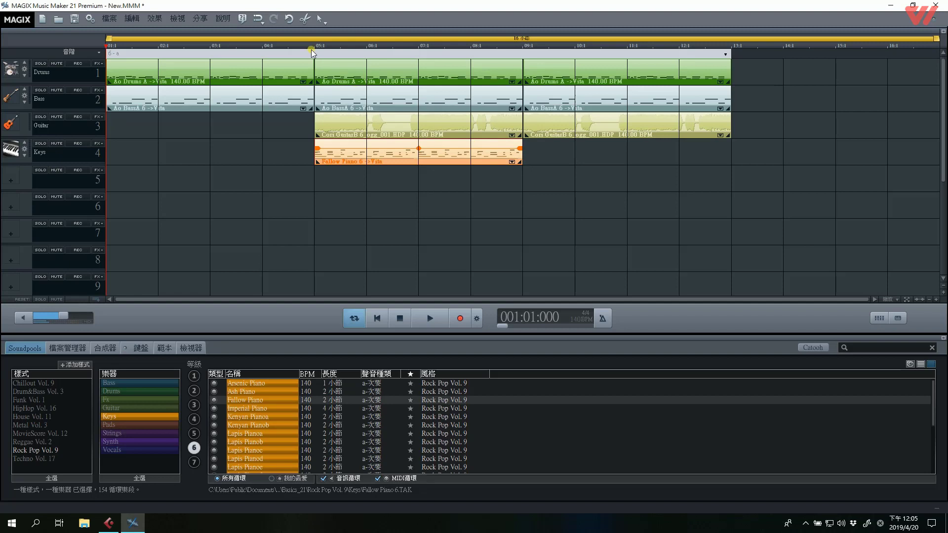
pyautogui.moveTo(381, 153); pyautogui.dragTo(590, 157)
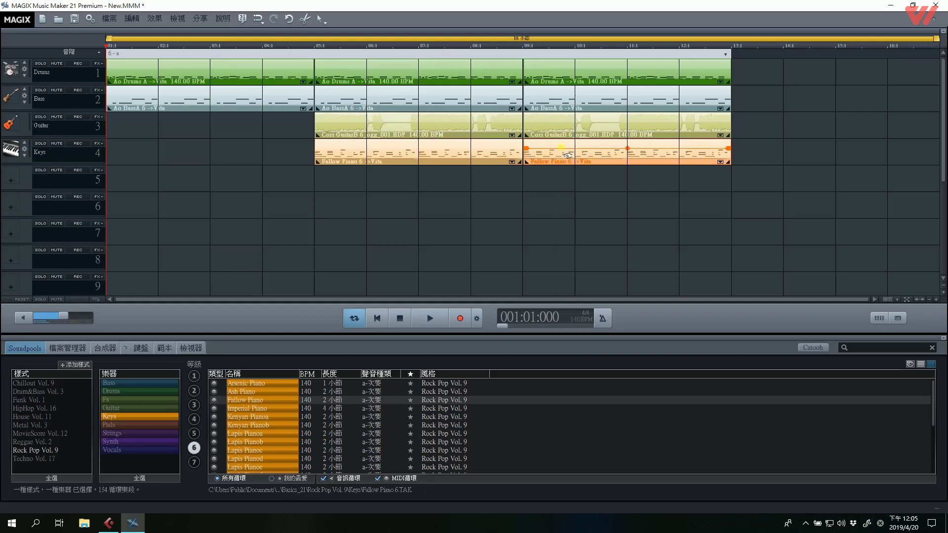
# Play the arrangement from bar 5 to check the piano part, and stop playback
pyautogui.doubleClick(312, 45)
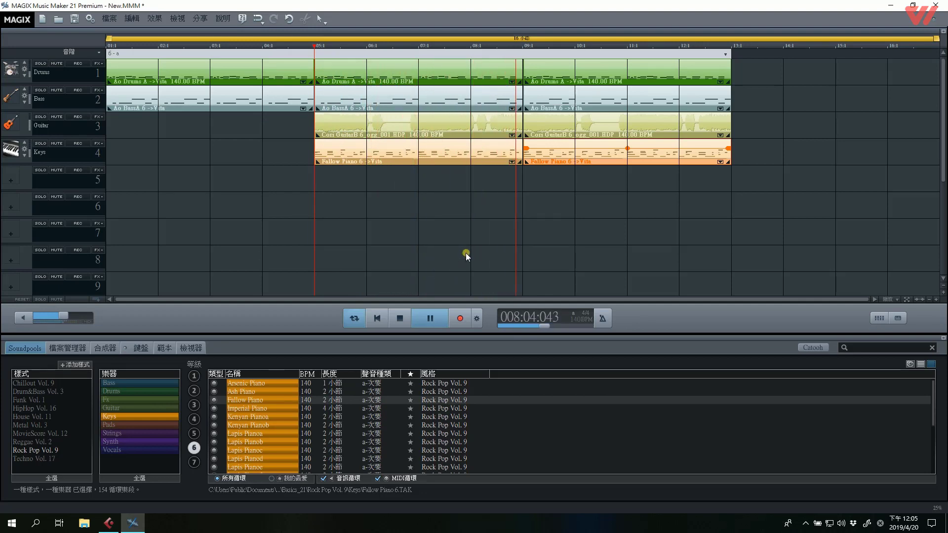
pyautogui.press('space')
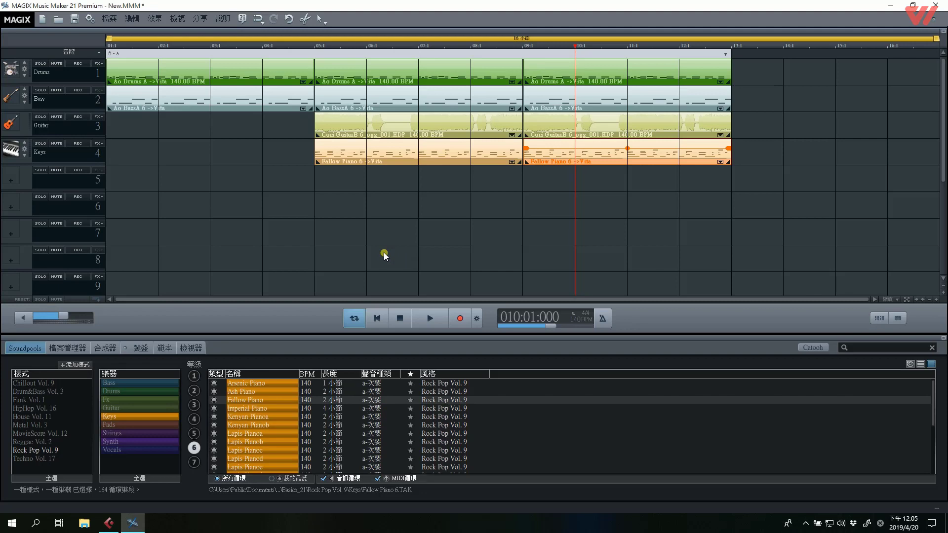
# Browse the strings and vocals loops, and place the eight-bar You Versea vocal on track 5 at bar 9
pyautogui.click(144, 435)
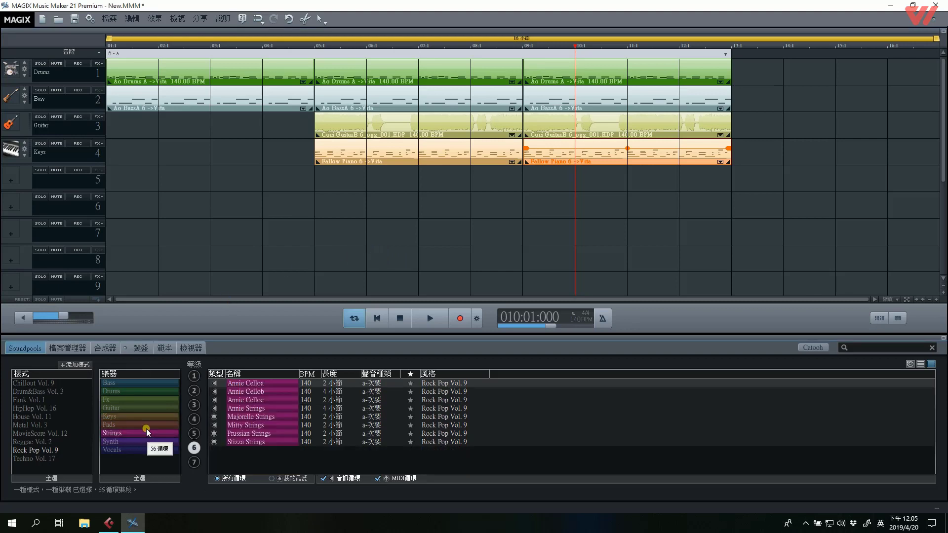
pyautogui.click(149, 451)
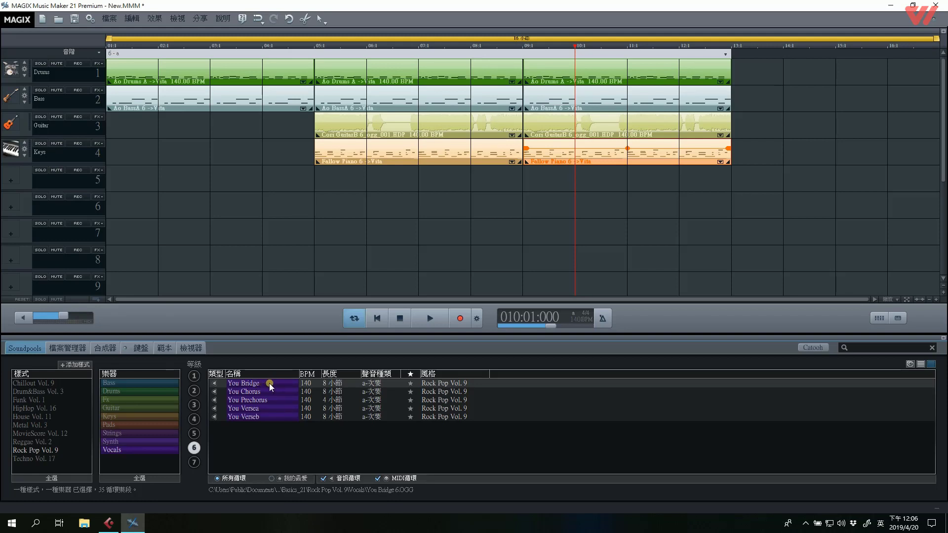
pyautogui.moveTo(250, 410); pyautogui.dragTo(563, 175)
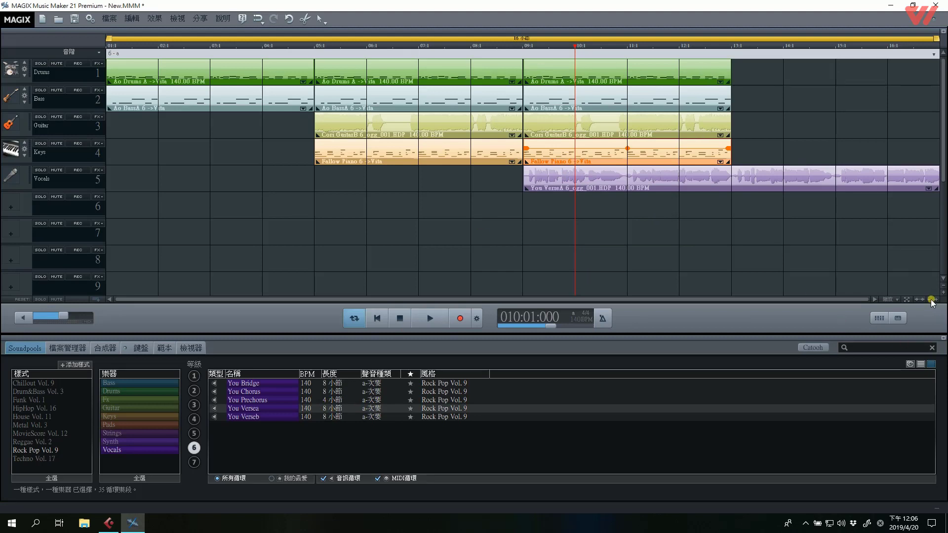
# Duplicate the drums, bass, guitar and keys clips of bars 9 to 12 to bar 13 under the vocal
pyautogui.moveTo(933, 300); pyautogui.dragTo(929, 301)
pyautogui.moveTo(453, 163); pyautogui.dragTo(350, 83)
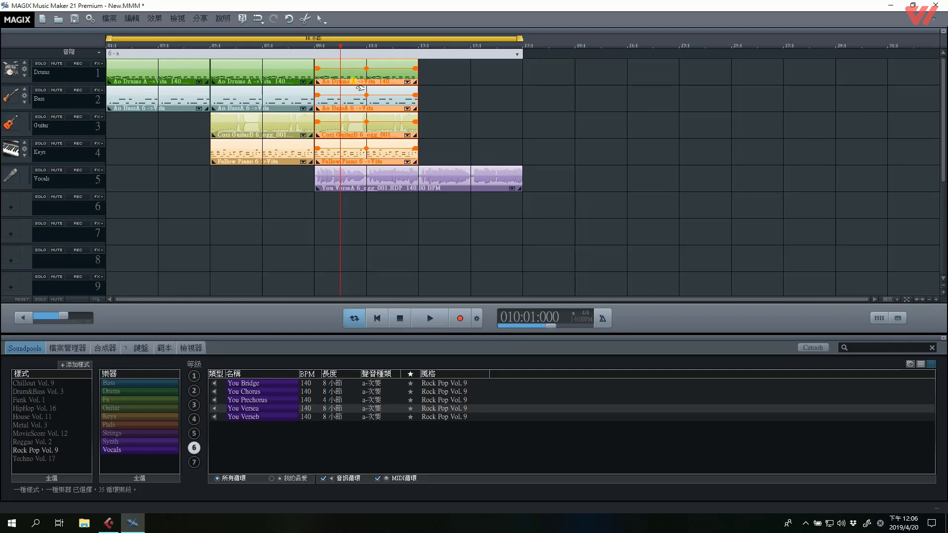
pyautogui.click(417, 43)
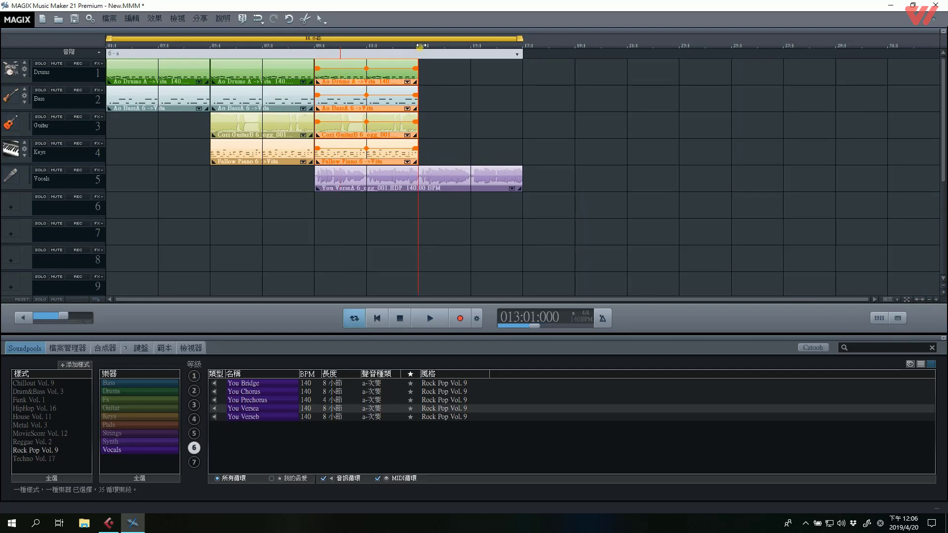
pyautogui.hotkey('ctrl', 'd')
pyautogui.click(548, 125)
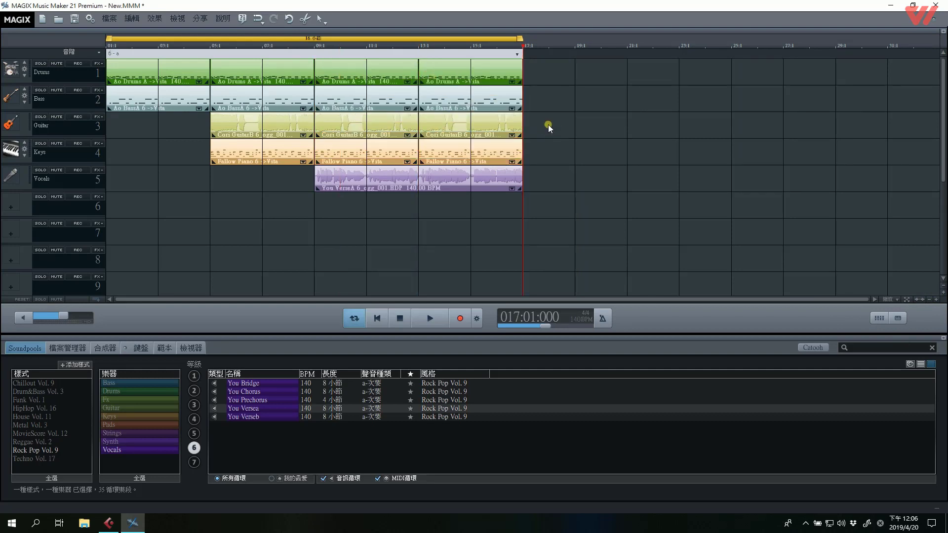
# Play the arrangement from bar 5 to check the vocal with the backing, and stop playback
pyautogui.click(210, 44)
pyautogui.press('space')
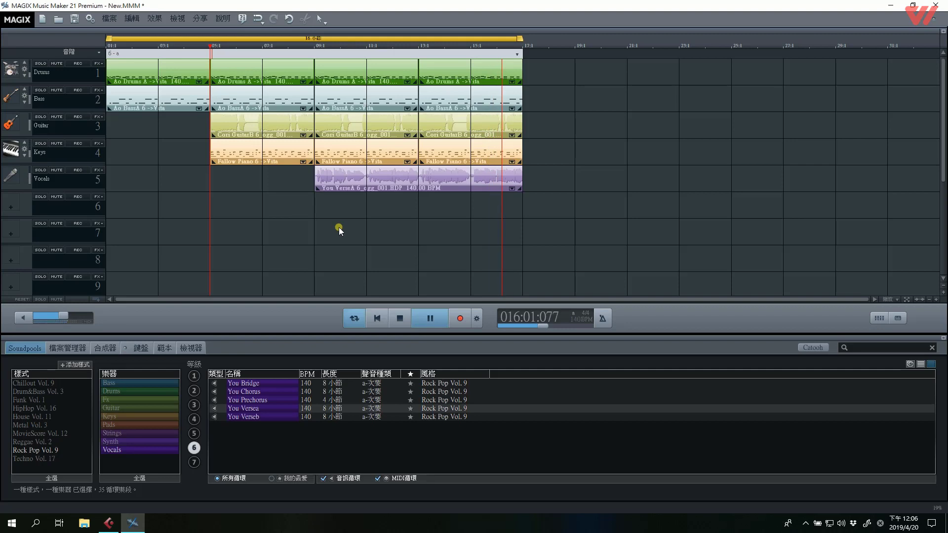
pyautogui.press('space')
# Extend the playback range and fill bars 17 to 28 with copies of the drums, bass, guitar and keys clips
pyautogui.moveTo(524, 41); pyautogui.dragTo(796, 38)
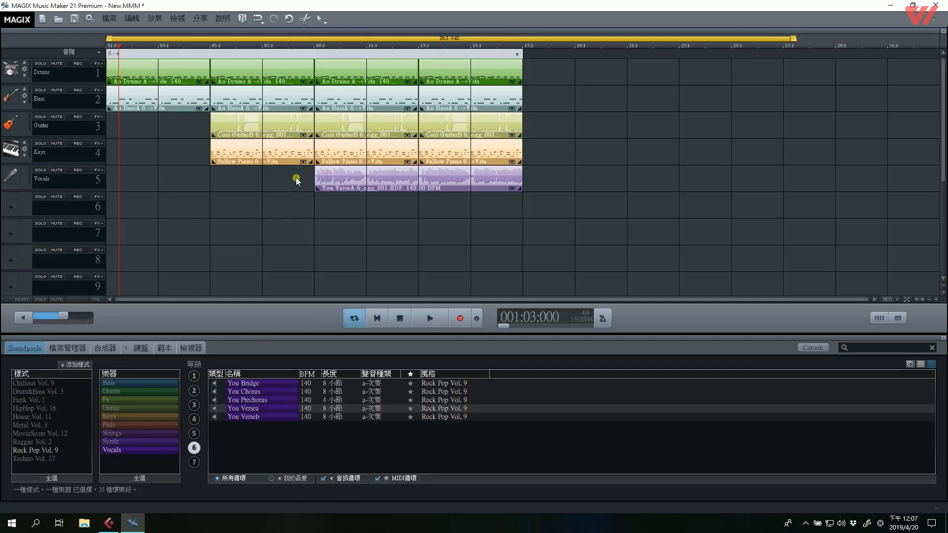
pyautogui.moveTo(231, 63); pyautogui.dragTo(554, 82)
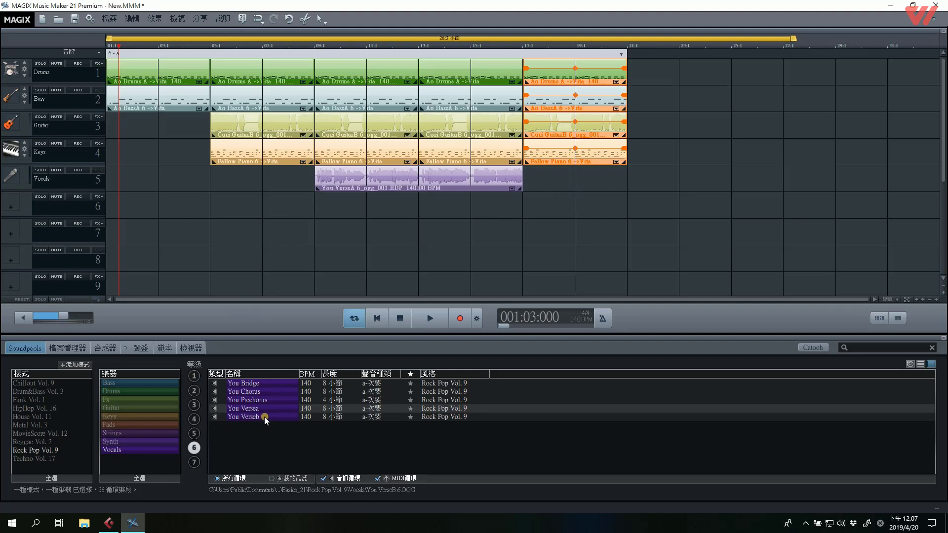
pyautogui.click(474, 73)
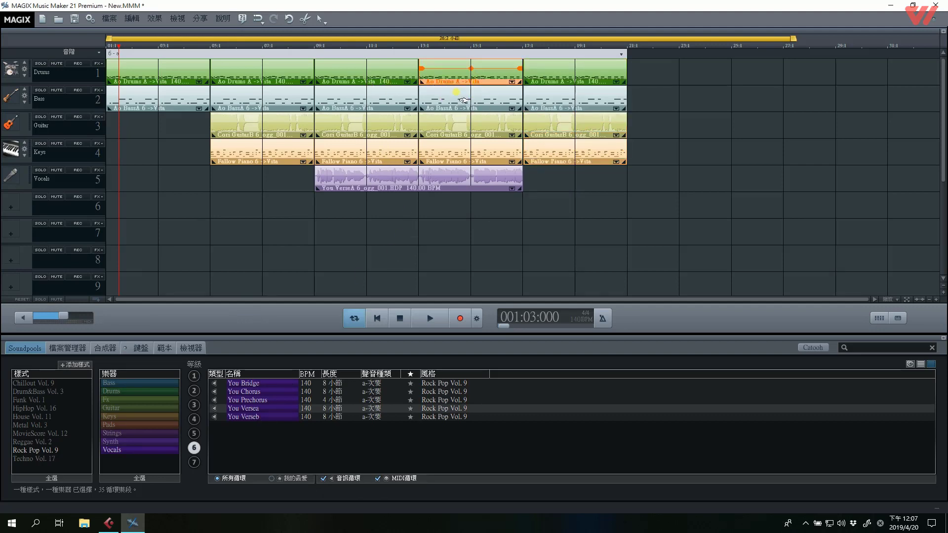
pyautogui.moveTo(480, 110); pyautogui.dragTo(384, 105)
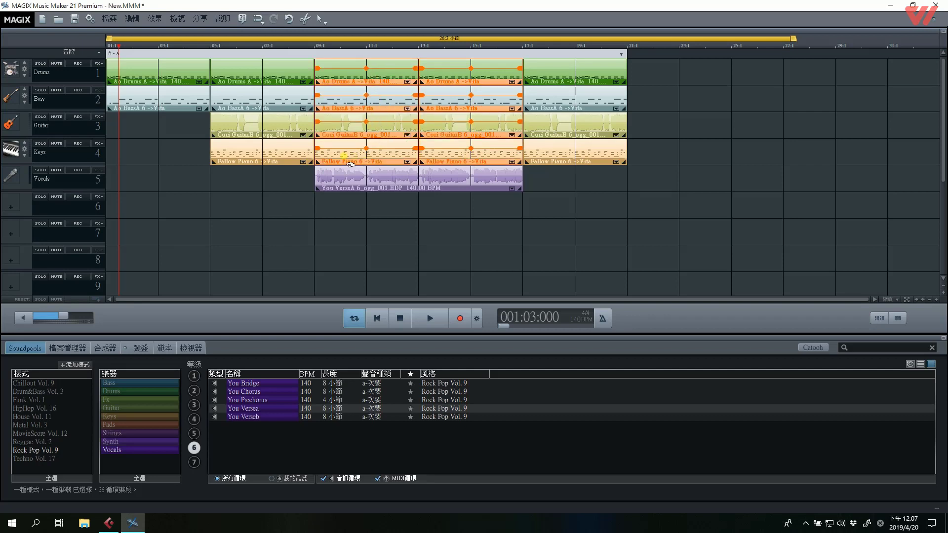
pyautogui.moveTo(411, 164); pyautogui.dragTo(643, 175)
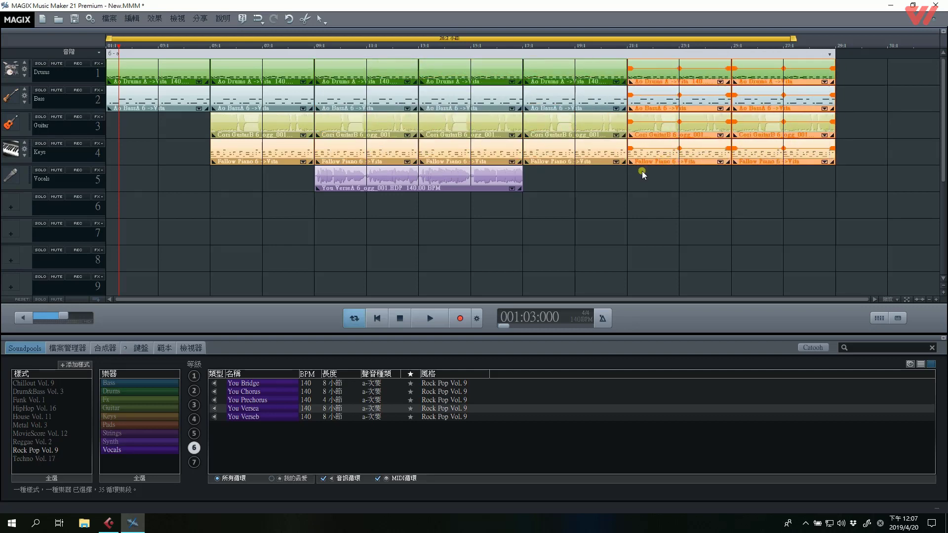
# Place the You Verseb vocal on track 5 at bar 21, and play the arrangement from about bar 8 with a longer playback range
pyautogui.click(528, 224)
pyautogui.moveTo(261, 417); pyautogui.dragTo(664, 186)
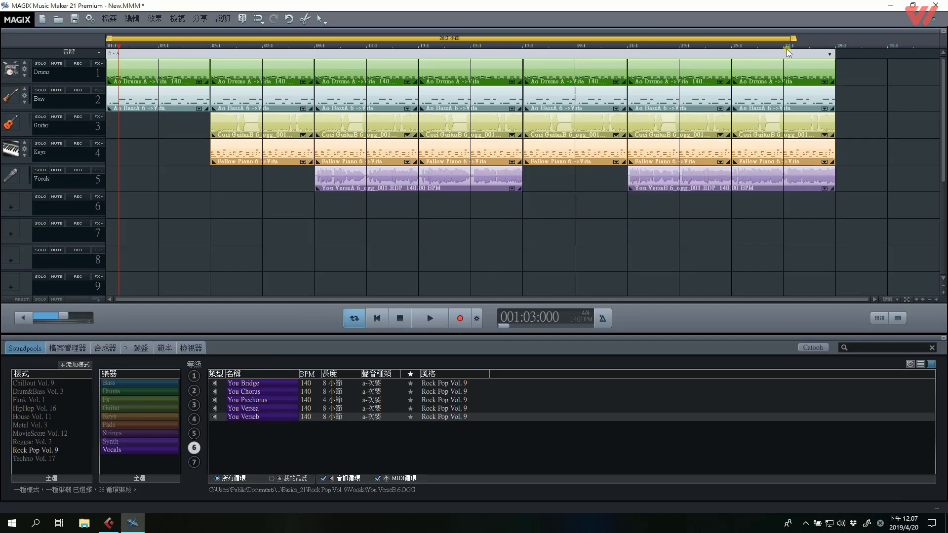
pyautogui.moveTo(799, 42); pyautogui.dragTo(899, 41)
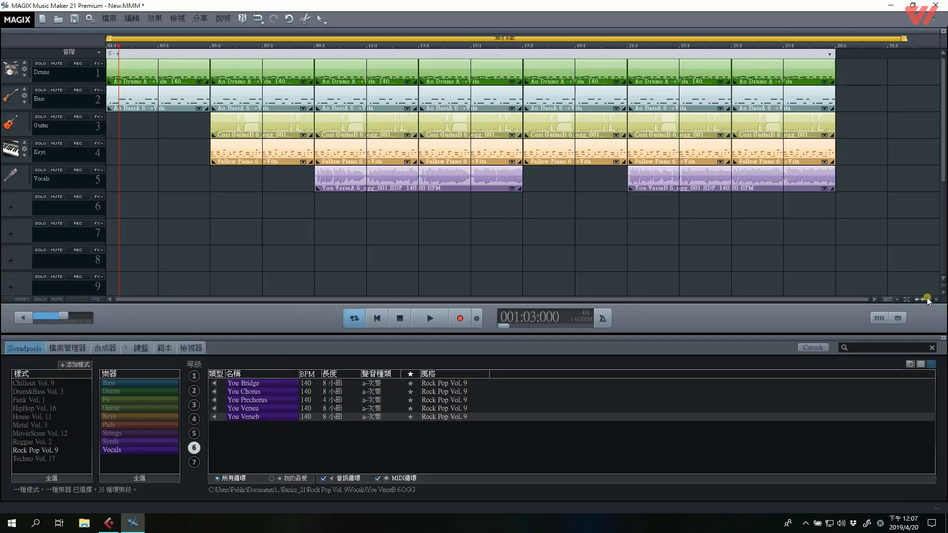
pyautogui.moveTo(929, 302); pyautogui.dragTo(931, 303)
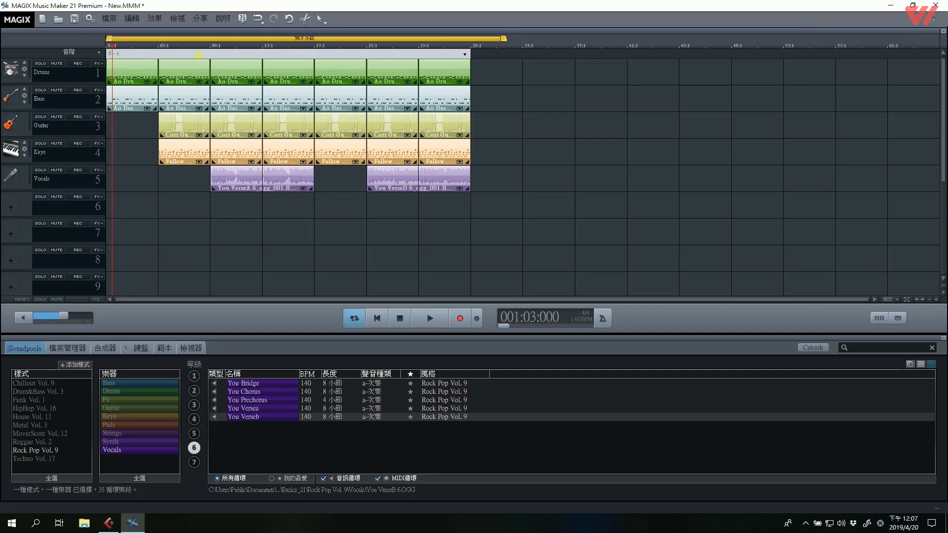
pyautogui.click(197, 46)
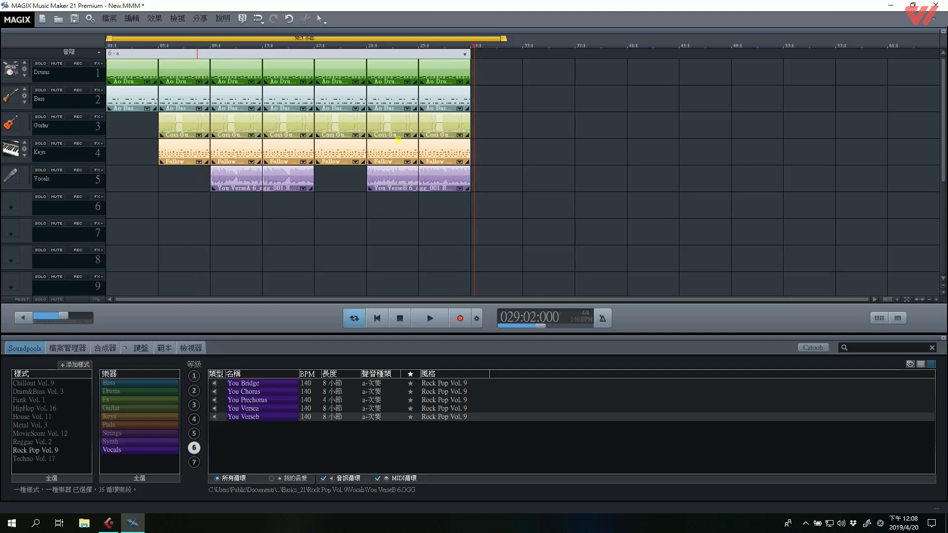
# Extend the playback range past bar 45 and duplicate the drums, bass, guitar and keys clips of bars 21 to 28 to bar 29
pyautogui.click(396, 49)
pyautogui.moveTo(508, 39); pyautogui.dragTo(699, 39)
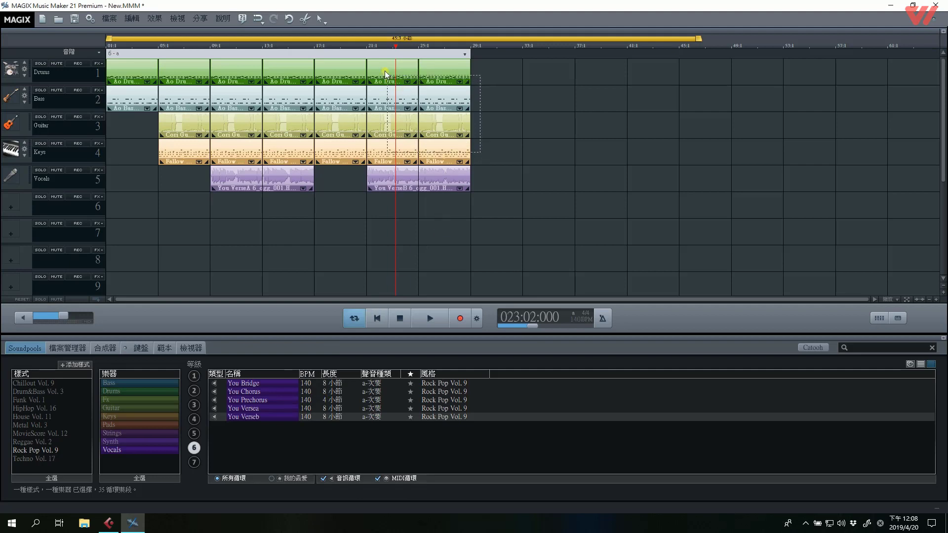
pyautogui.moveTo(389, 79); pyautogui.dragTo(390, 80)
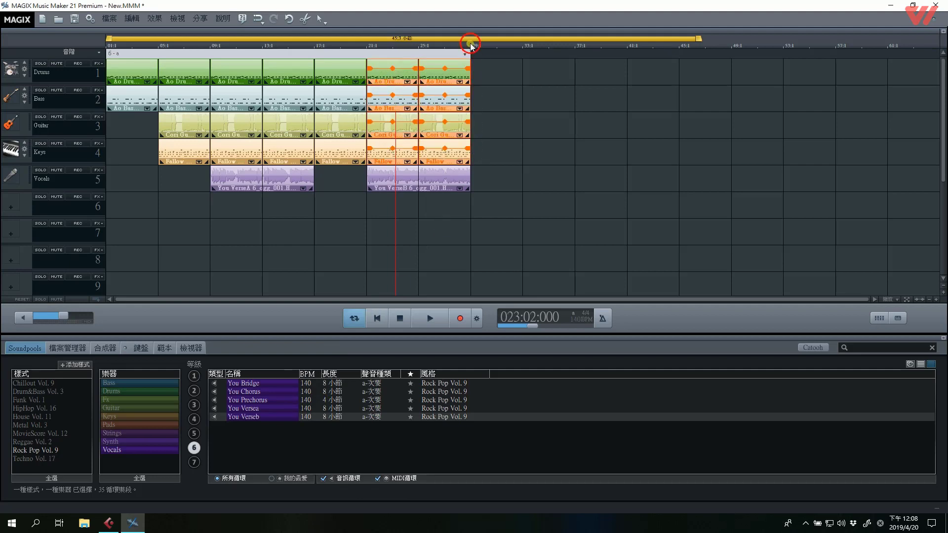
pyautogui.hotkey('ctrl', 'd')
pyautogui.click(395, 249)
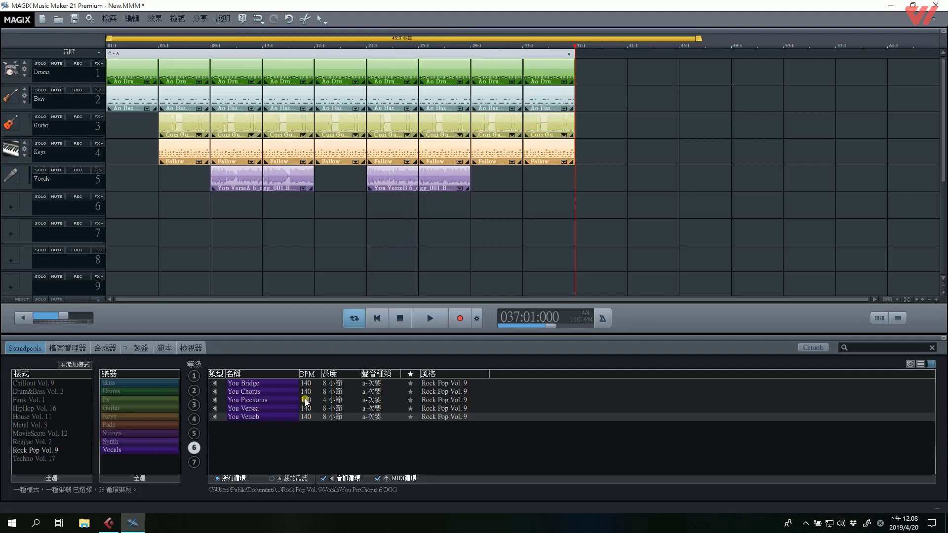
# Place the You Chorus vocal on track 5 at bar 29 and play the transition from bar 27
pyautogui.moveTo(264, 391); pyautogui.dragTo(512, 185)
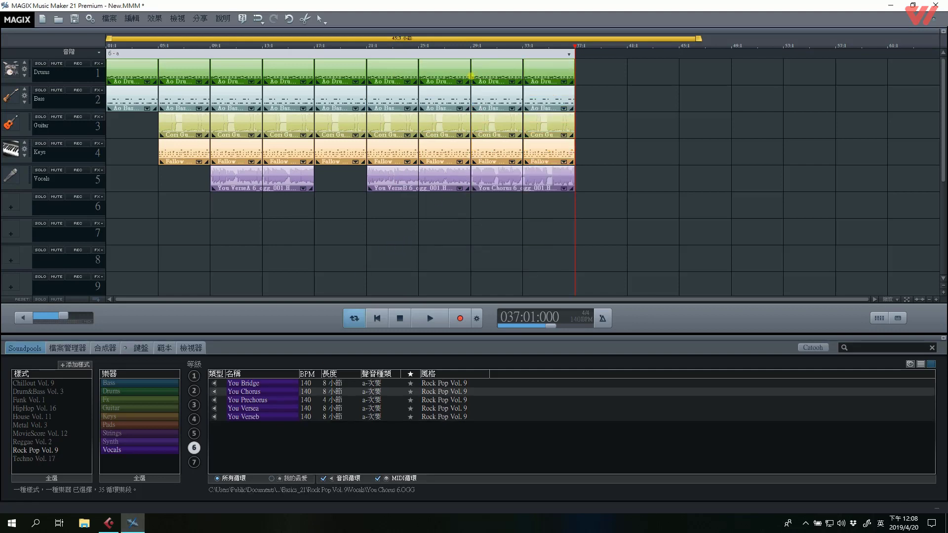
pyautogui.click(454, 46)
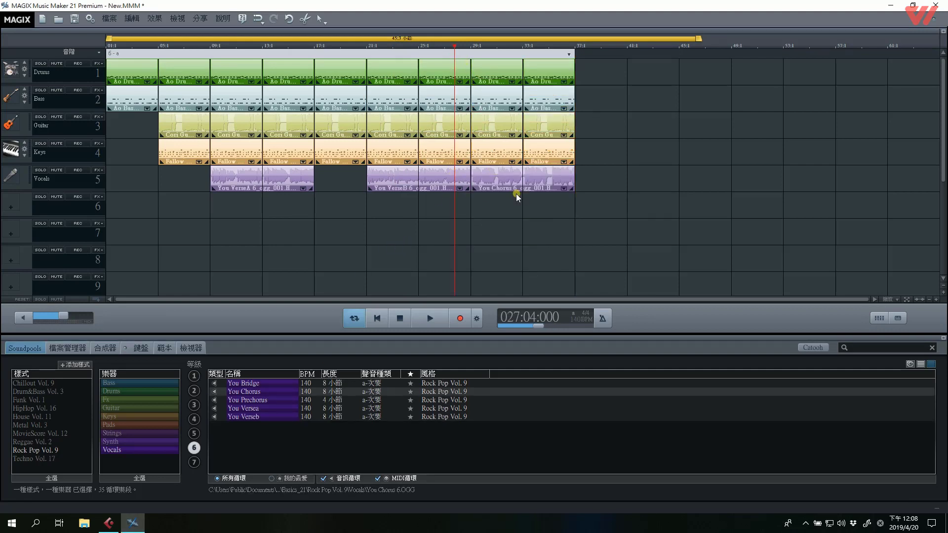
pyautogui.press('space')
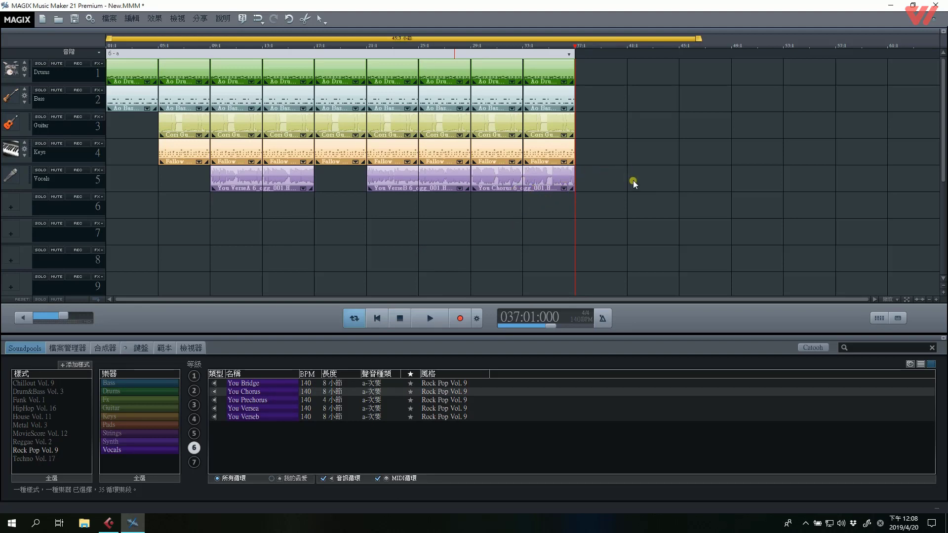
# Copy eight bars of the drums, bass, guitar and keys backing to bar 37
pyautogui.moveTo(591, 159); pyautogui.dragTo(598, 78)
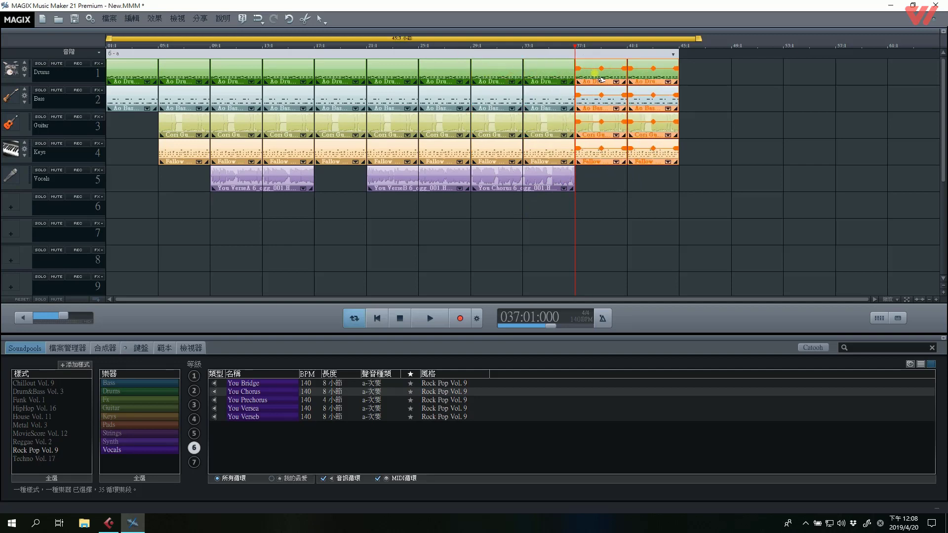
pyautogui.click(317, 282)
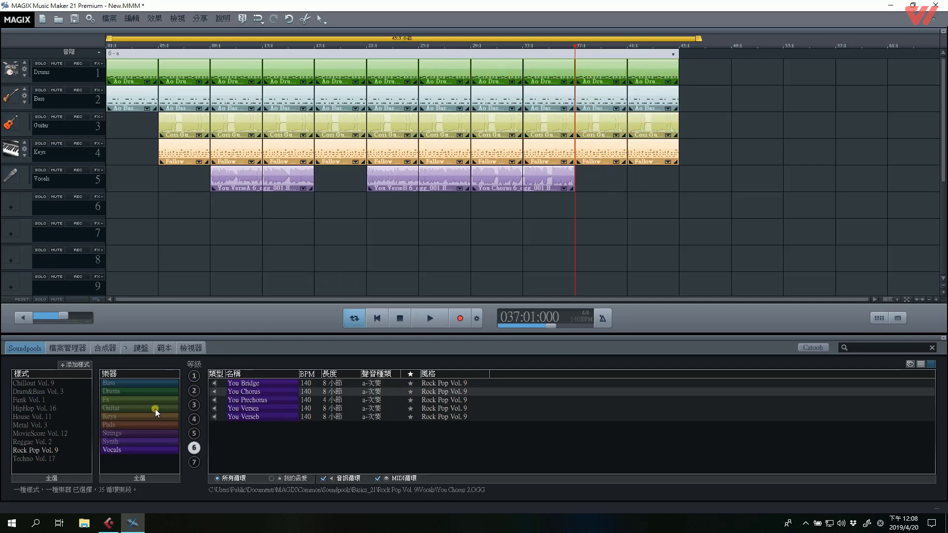
# Audition the You Solo A and You Solo B guitar loops, and place You Solo A on track 5 at bar 37
pyautogui.click(155, 409)
pyautogui.scroll(-3, 249, 421)
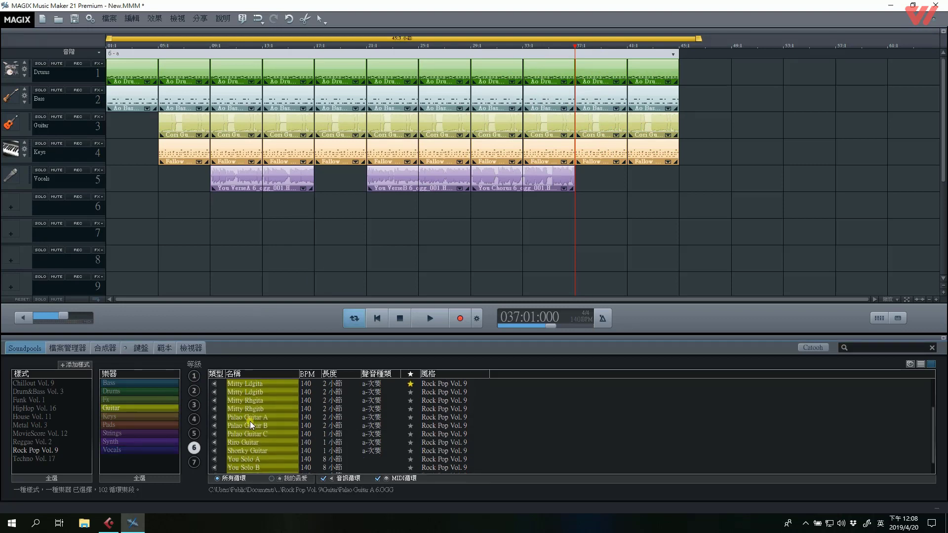
pyautogui.click(258, 444)
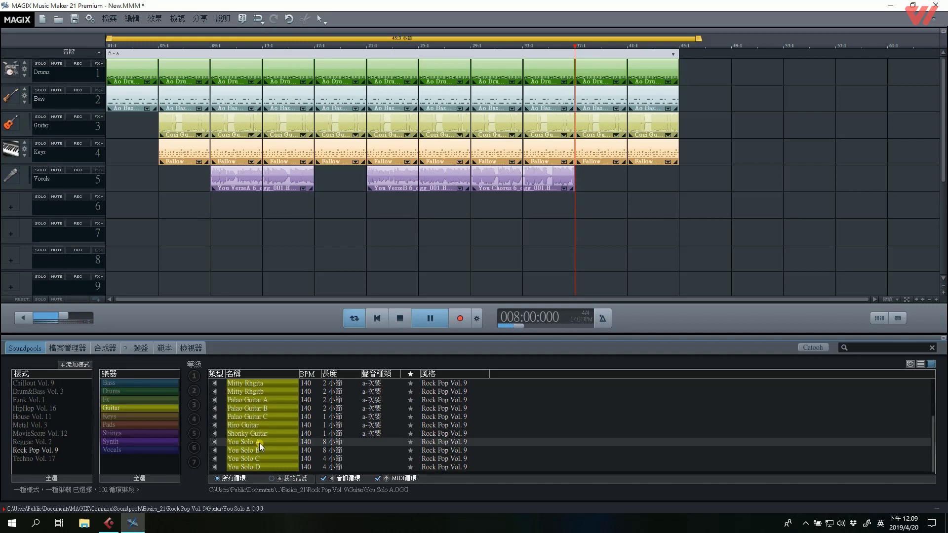
pyautogui.click(259, 451)
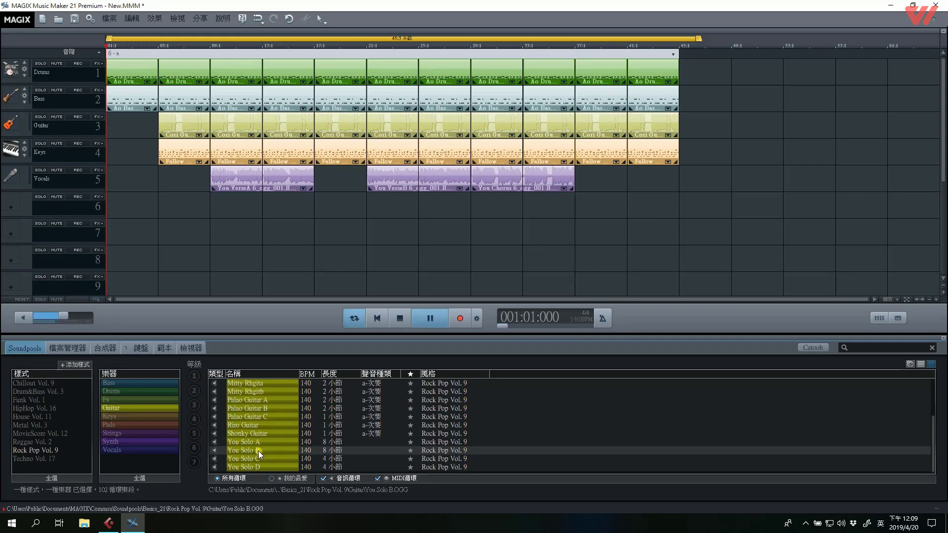
pyautogui.moveTo(265, 443); pyautogui.dragTo(615, 181)
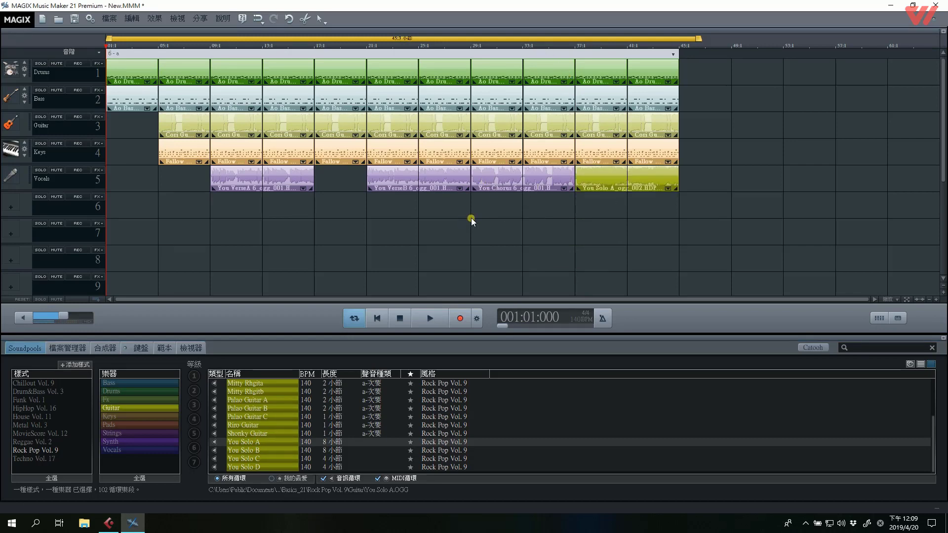
# Copy the clips of bars 21 to 36, vocals included, to bar 45, and play from bar 35 with the playback range extended over them
pyautogui.moveTo(390, 74); pyautogui.dragTo(701, 89)
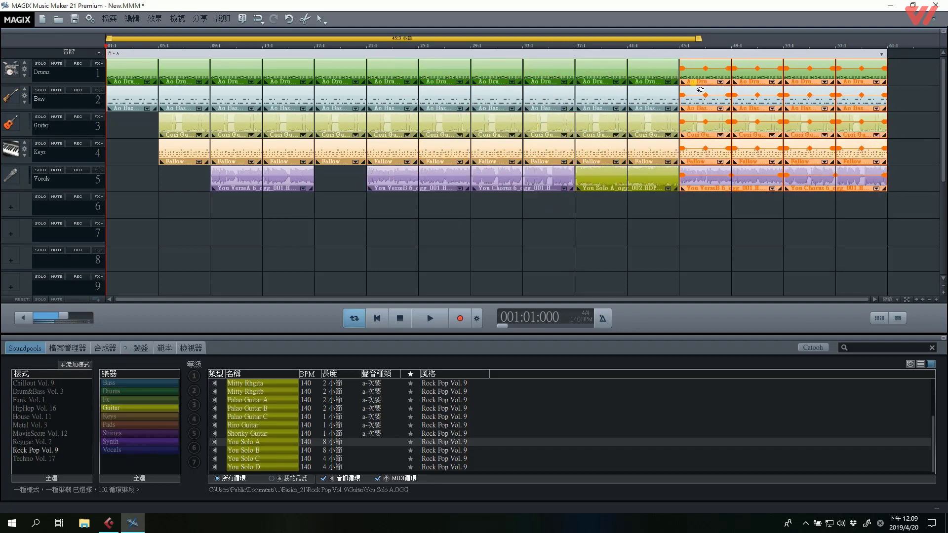
pyautogui.click(552, 44)
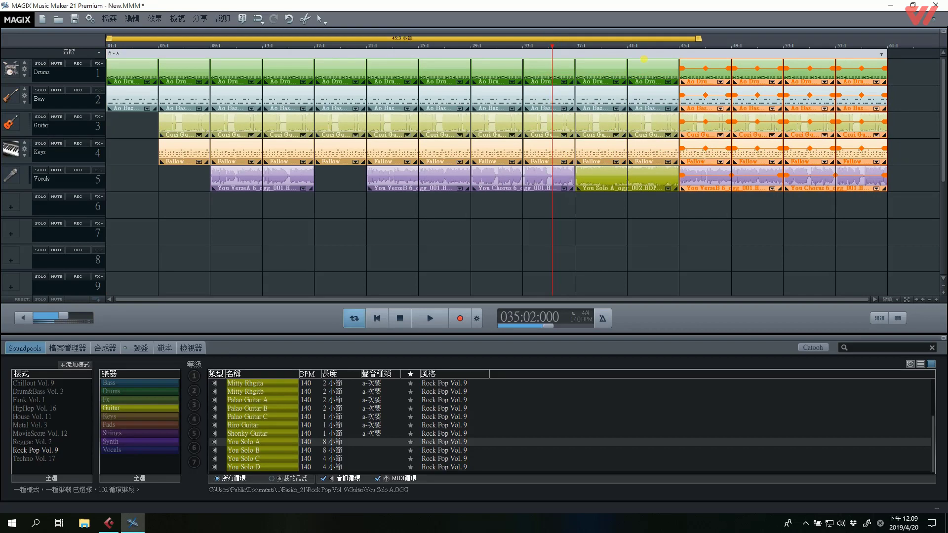
pyautogui.moveTo(747, 40); pyautogui.dragTo(917, 39)
pyautogui.press('space')
pyautogui.click(600, 243)
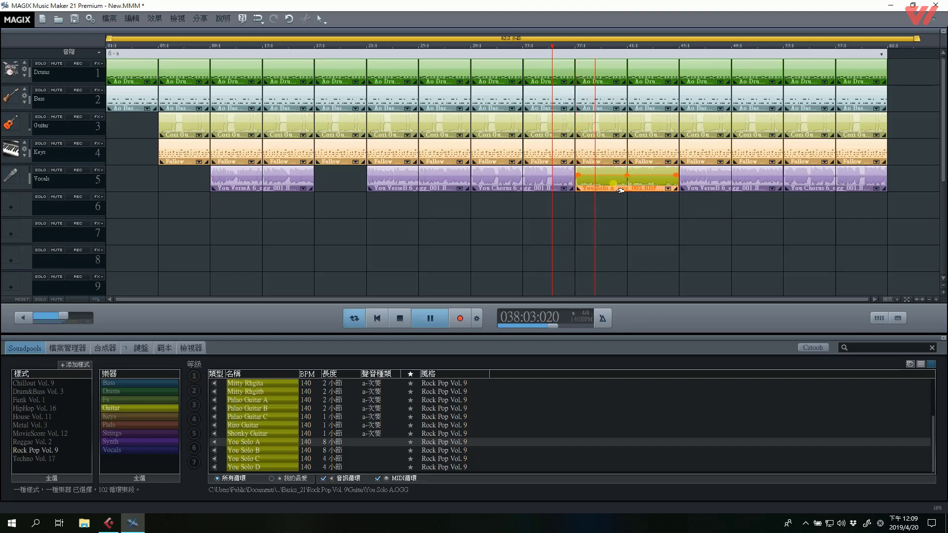
# Move the You Solo A clip from track 5 to track 6, and extend the playback range further past the last clips
pyautogui.moveTo(615, 184); pyautogui.dragTo(615, 211)
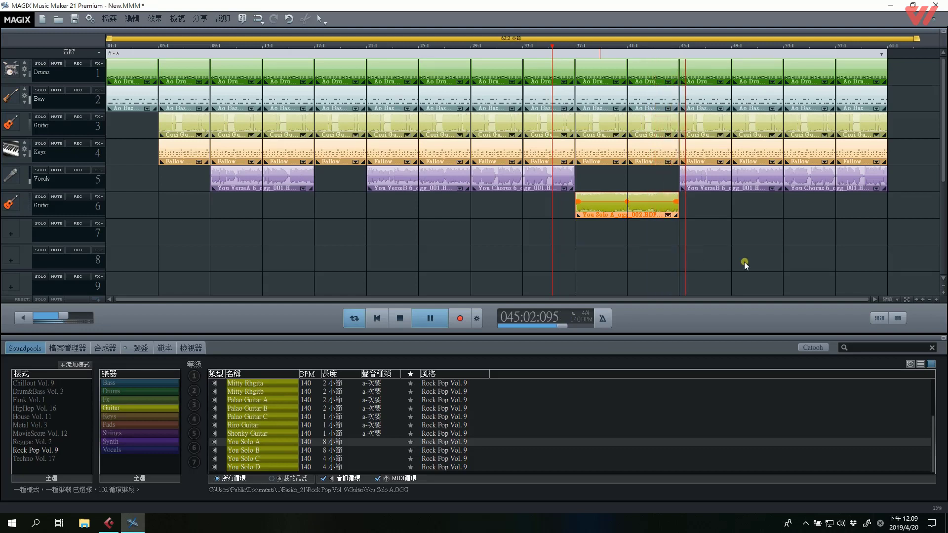
pyautogui.click(930, 299)
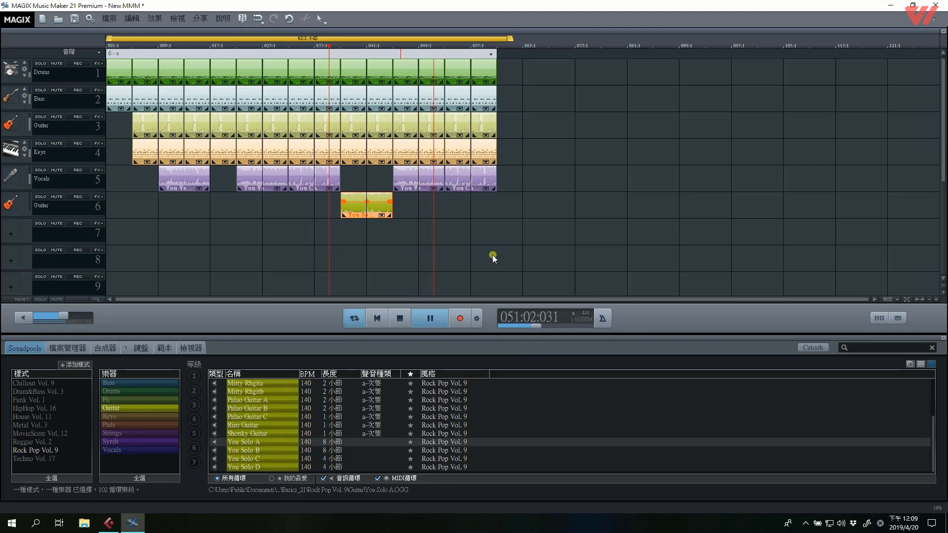
pyautogui.moveTo(516, 39); pyautogui.dragTo(532, 40)
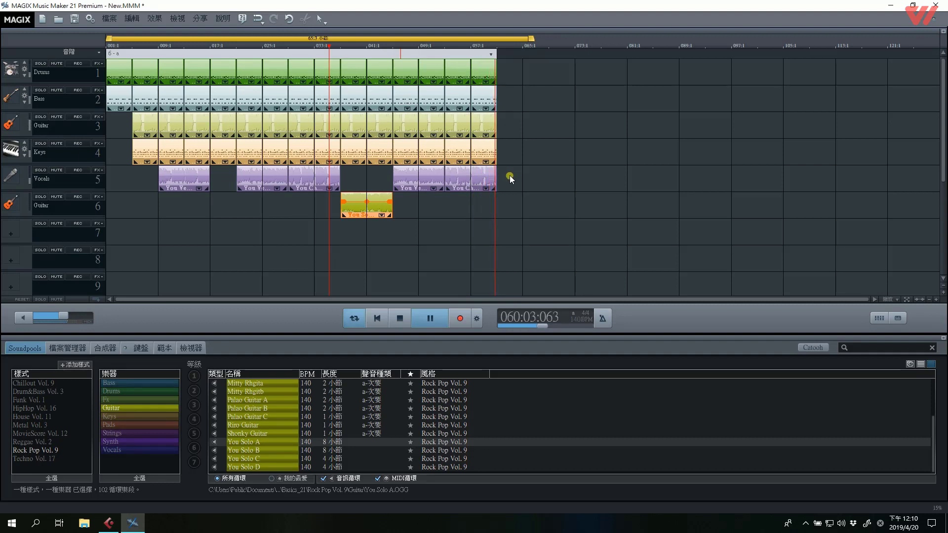
pyautogui.press('space')
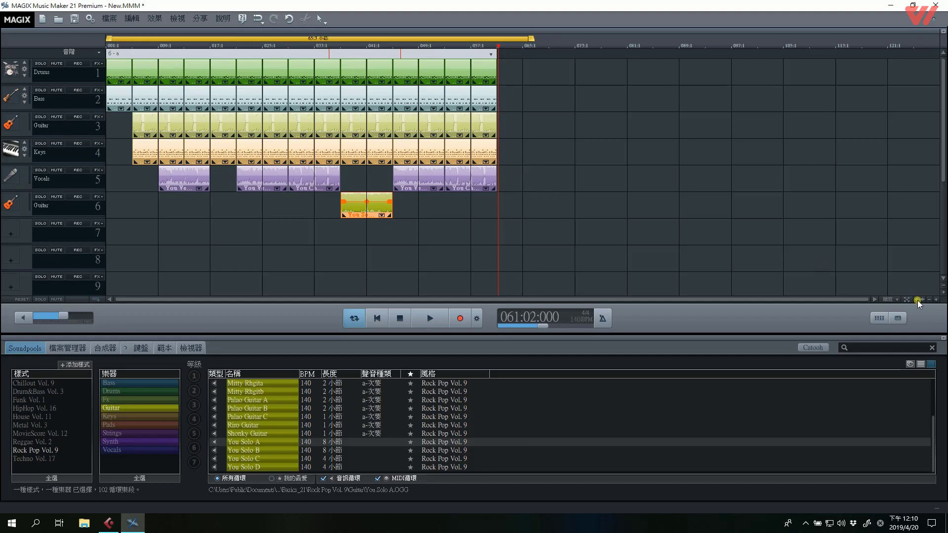
# Create an empty one-bar MIDI object on the Drums track at bar 61 and open it in the MIDI editor
pyautogui.click(936, 300)
pyautogui.click(936, 300)
pyautogui.click(936, 300)
pyautogui.click(936, 300)
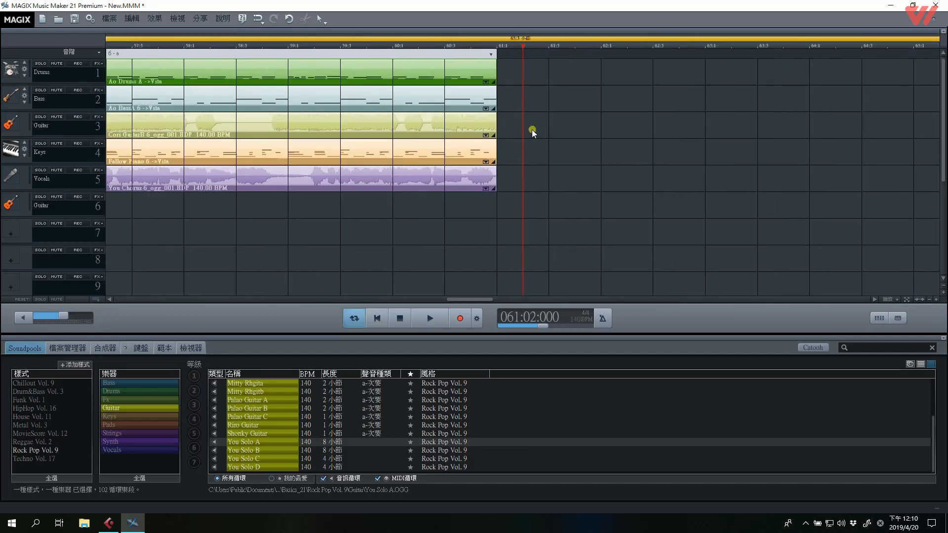
pyautogui.rightClick(547, 72)
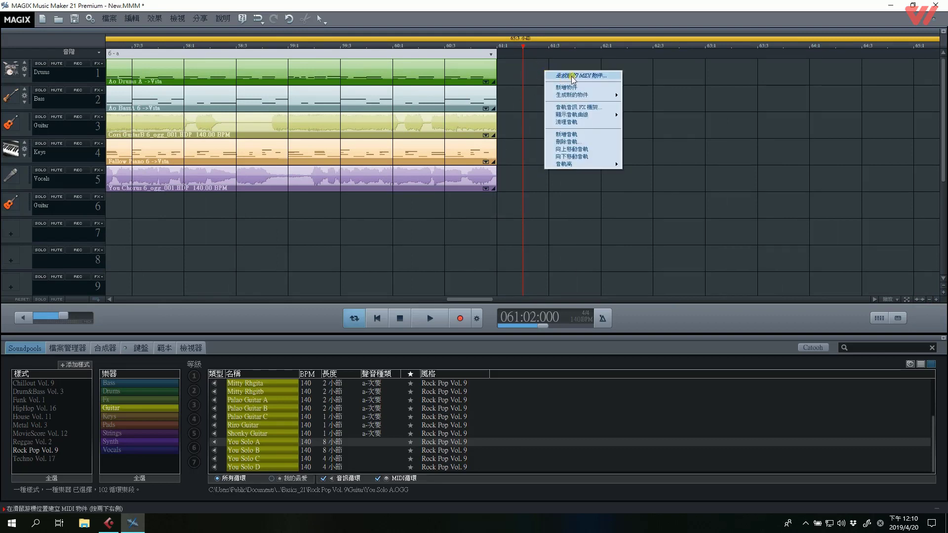
pyautogui.rightClick(534, 75)
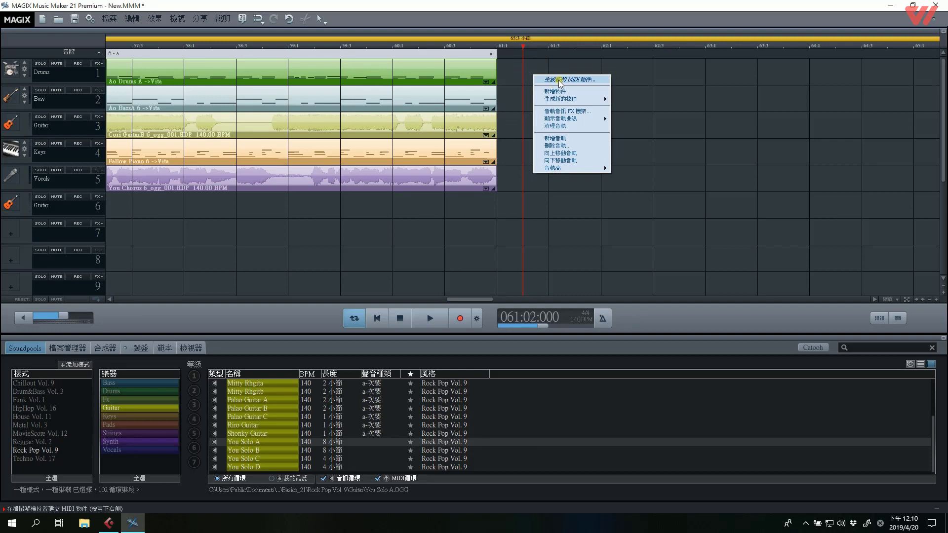
pyautogui.click(560, 81)
pyautogui.click(558, 95)
pyautogui.moveTo(569, 86); pyautogui.dragTo(545, 85)
pyautogui.moveTo(602, 78); pyautogui.dragTo(545, 78)
pyautogui.doubleClick(520, 81)
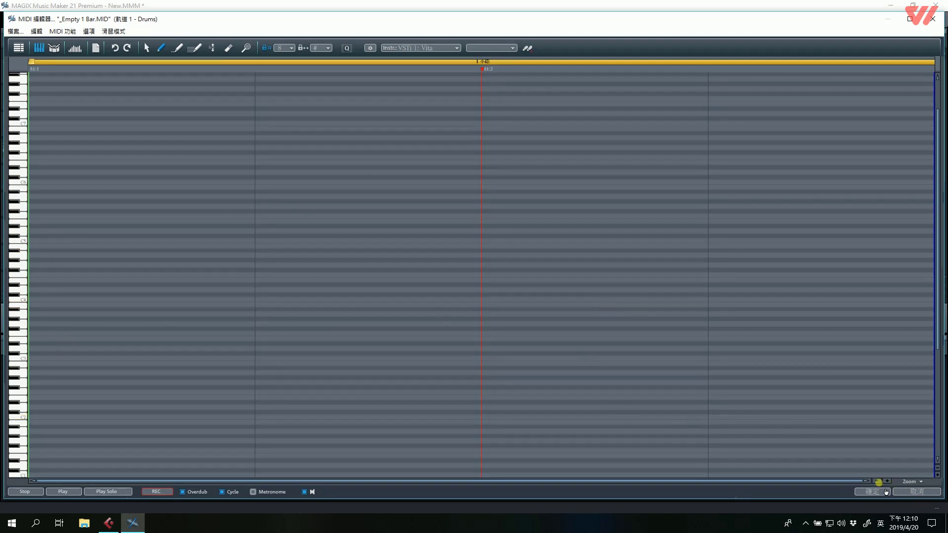
# Audition the drum sounds of the lower notes in the MIDI editor, down to C1
pyautogui.click(937, 476)
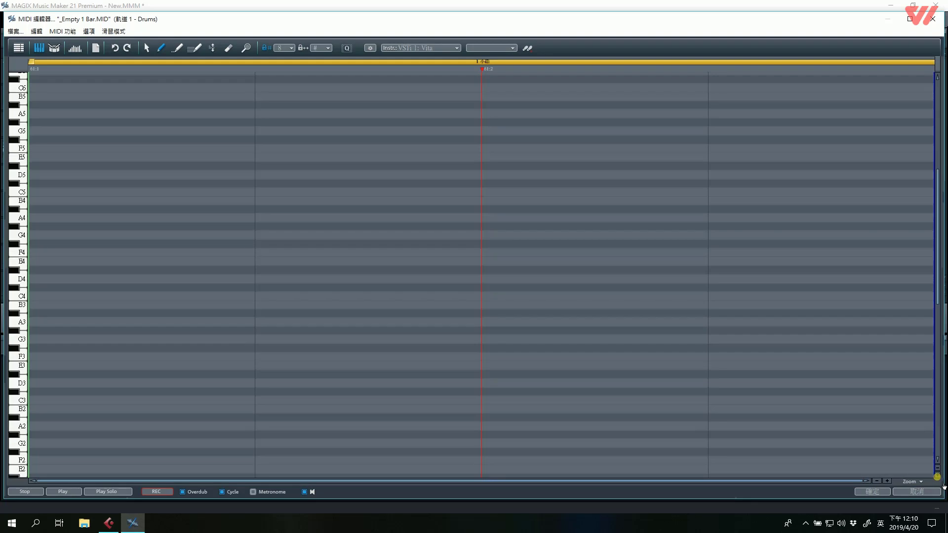
pyautogui.click(938, 476)
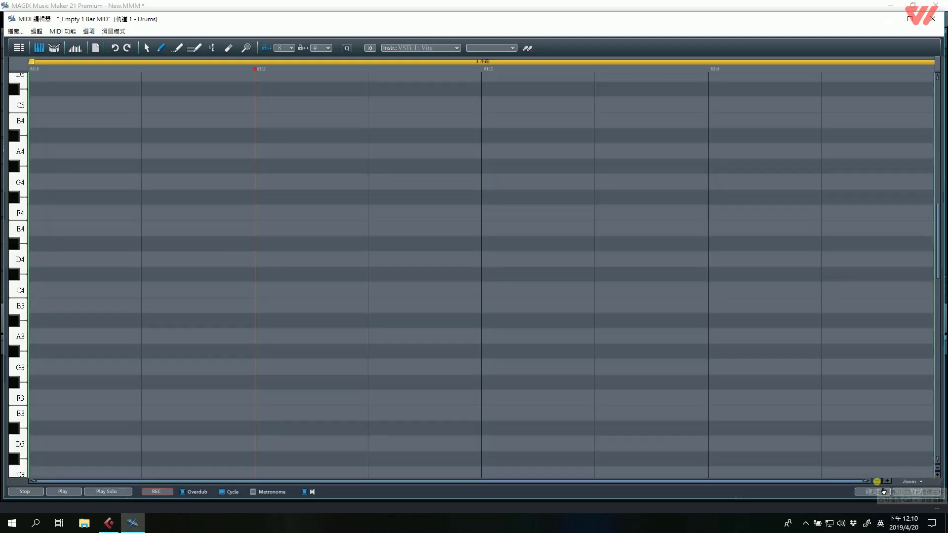
pyautogui.click(16, 292)
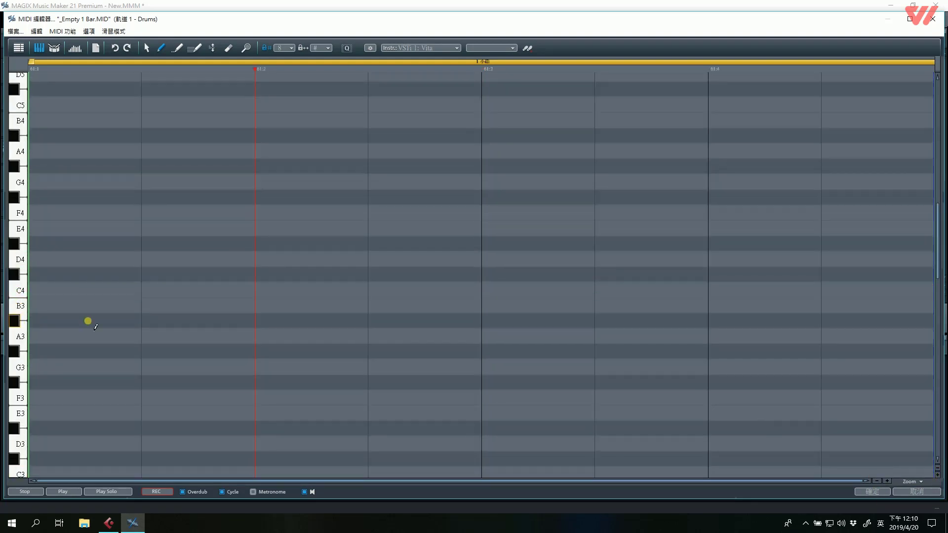
pyautogui.moveTo(939, 265); pyautogui.dragTo(939, 337)
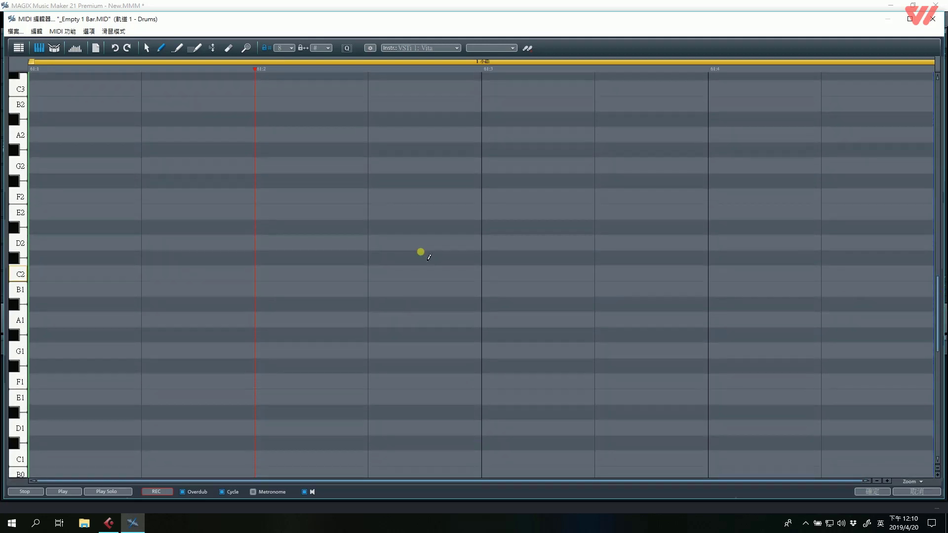
pyautogui.click(21, 384)
pyautogui.click(20, 351)
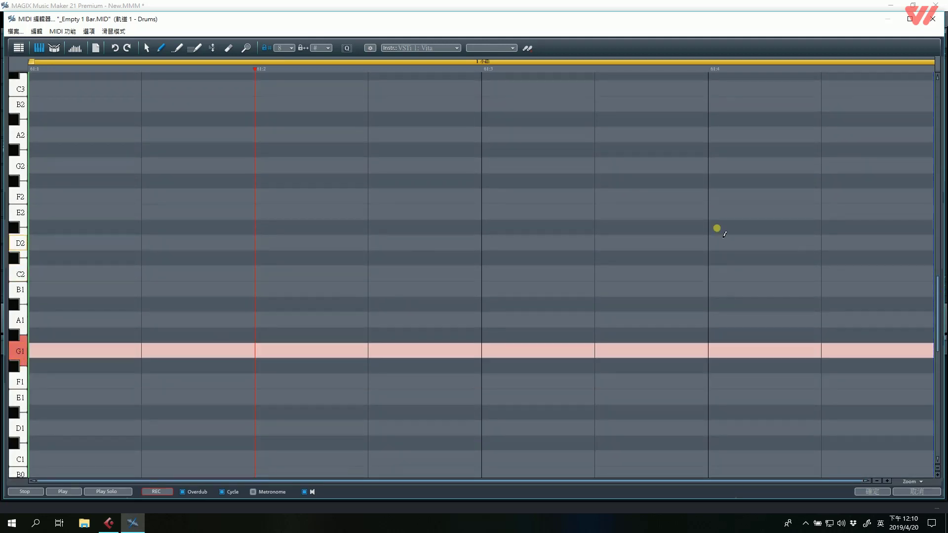
pyautogui.moveTo(940, 311); pyautogui.dragTo(940, 341)
pyautogui.click(21, 300)
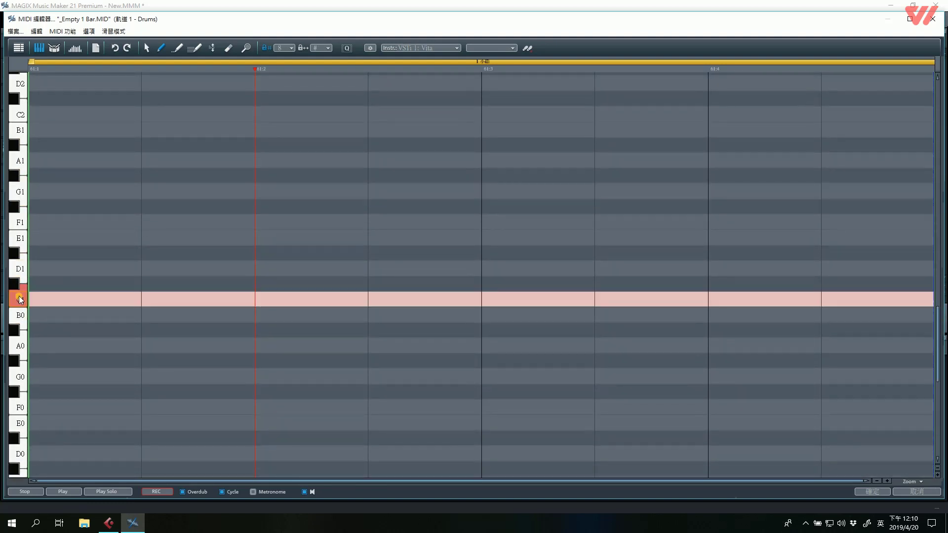
pyautogui.click(20, 299)
pyautogui.click(20, 299)
# Draw half-beat notes on C1, D1 and C#2 at the start of the drum bar
pyautogui.click(45, 304)
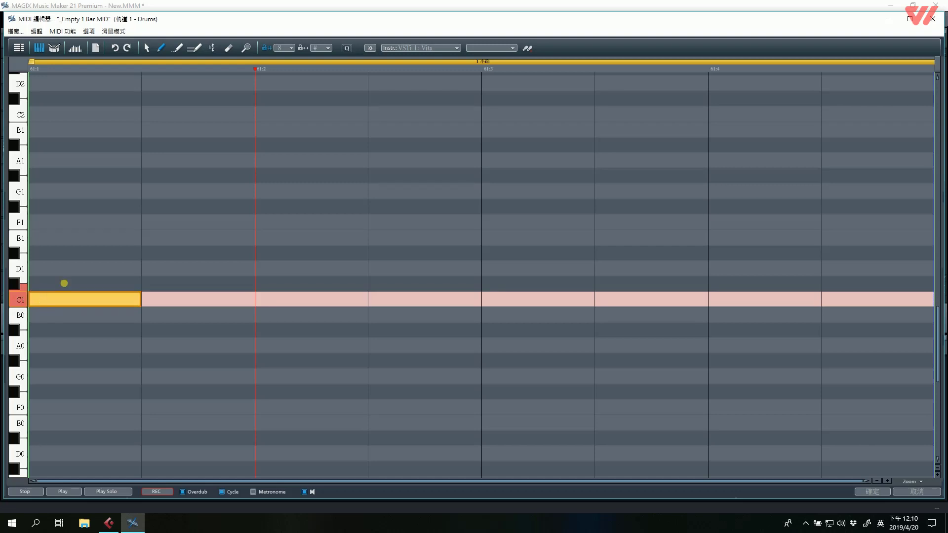
pyautogui.click(20, 267)
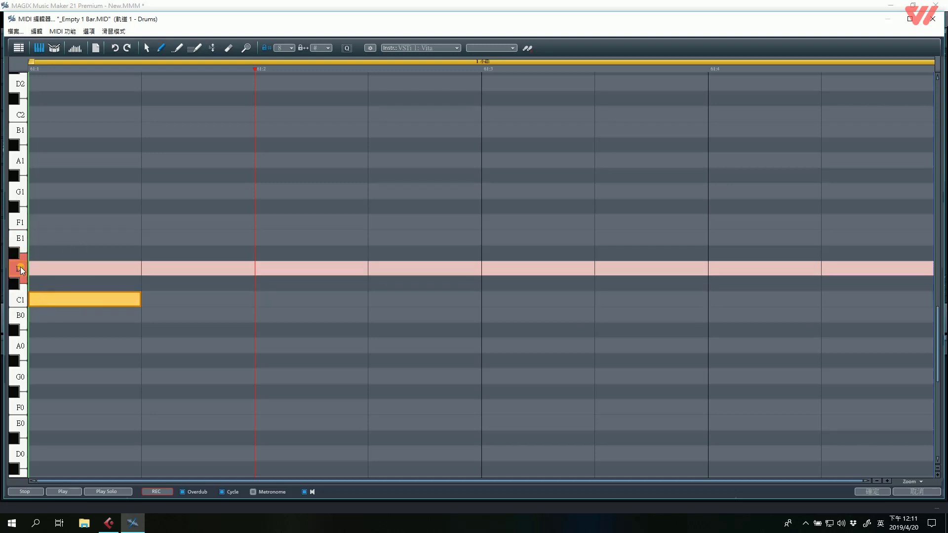
pyautogui.click(45, 267)
pyautogui.click(14, 99)
pyautogui.click(57, 102)
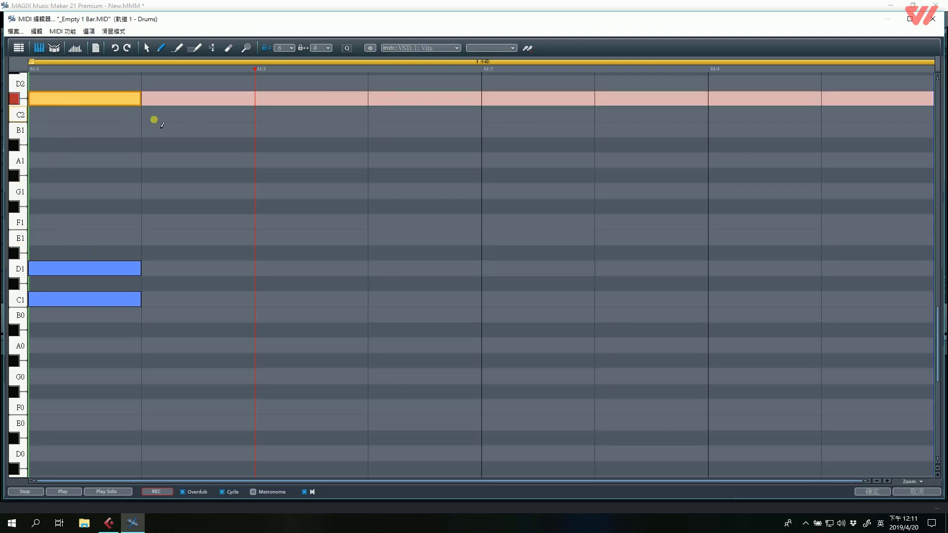
# Lengthen the C#2, D1 and C1 notes to three beats and close the MIDI editor
pyautogui.moveTo(141, 99); pyautogui.dragTo(708, 108)
pyautogui.moveTo(141, 271); pyautogui.dragTo(686, 273)
pyautogui.moveTo(141, 303); pyautogui.dragTo(708, 300)
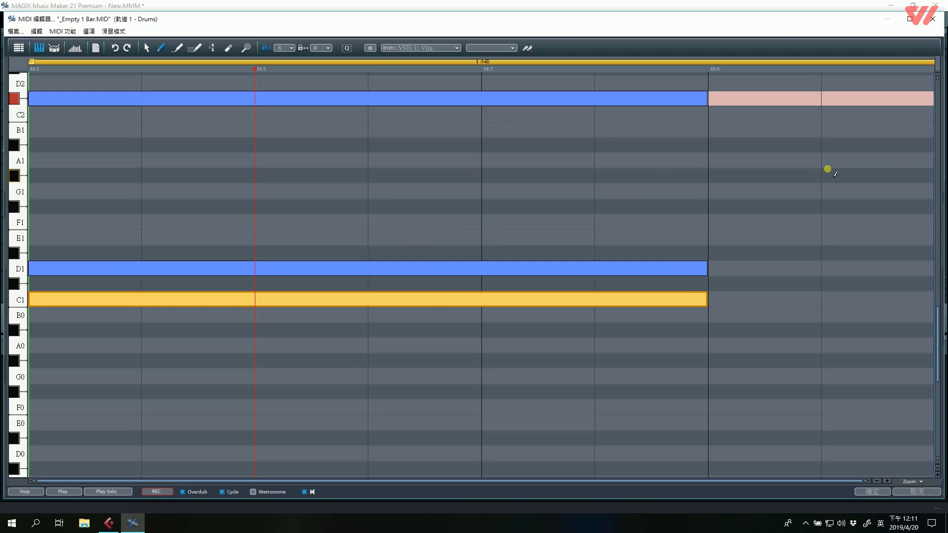
pyautogui.click(933, 19)
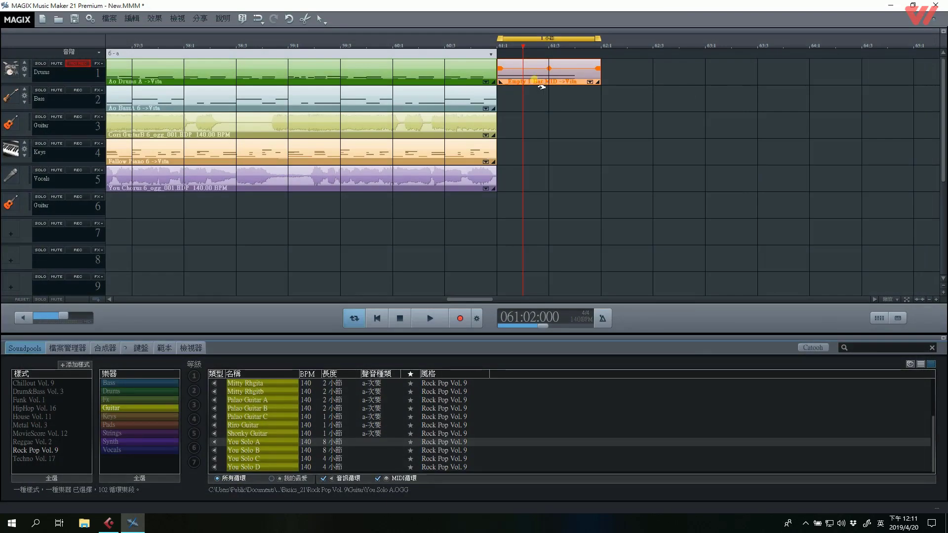
# Create an empty one-bar MIDI object on the Bass track at bar 61 and open it in the MIDI editor
pyautogui.click(507, 108)
pyautogui.rightClick(521, 107)
pyautogui.click(536, 113)
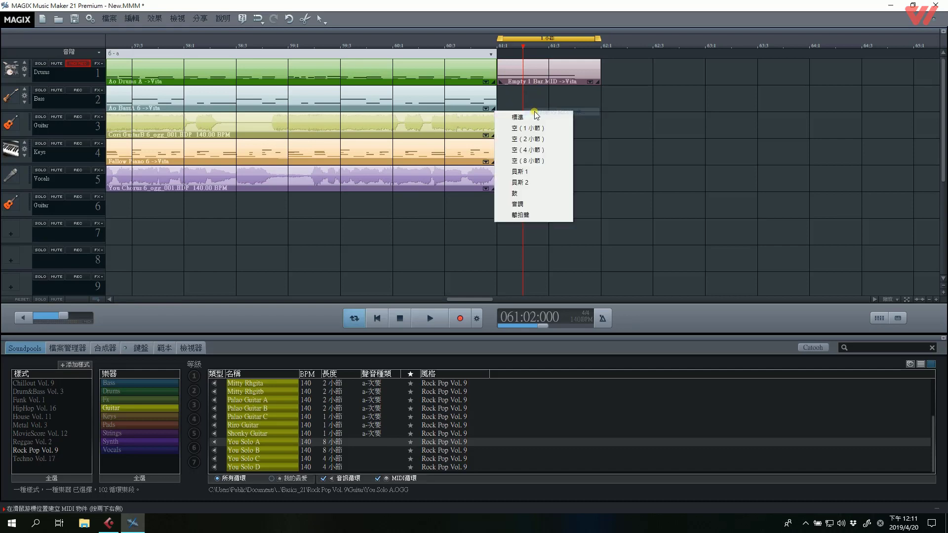
pyautogui.click(527, 128)
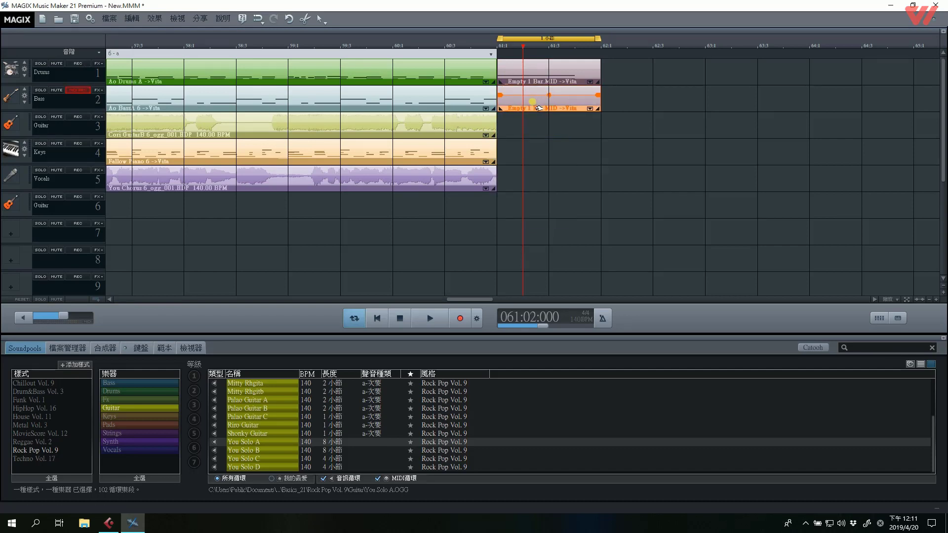
pyautogui.click(523, 102)
pyautogui.doubleClick(530, 111)
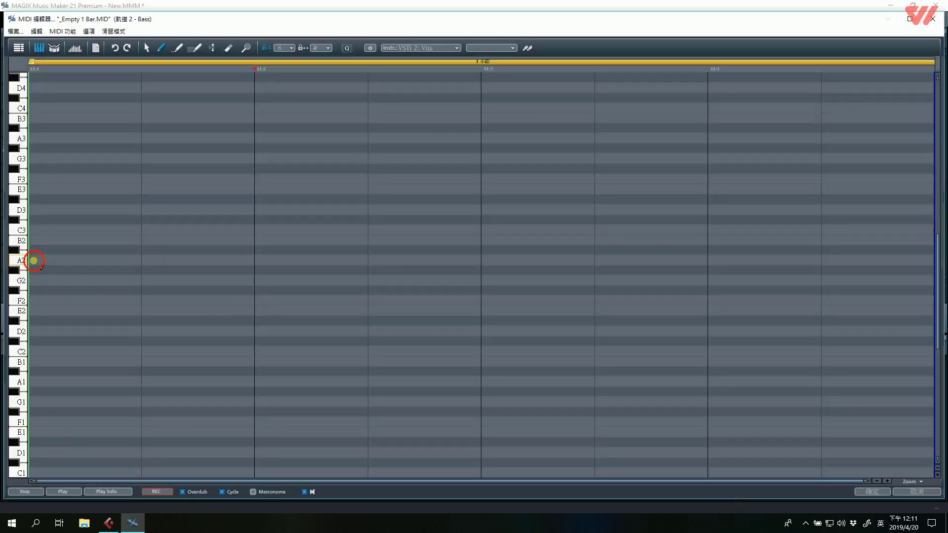
# Draw an A2 bass note lasting the whole bar and close the MIDI editor
pyautogui.click(33, 261)
pyautogui.moveTo(142, 262); pyautogui.dragTo(915, 282)
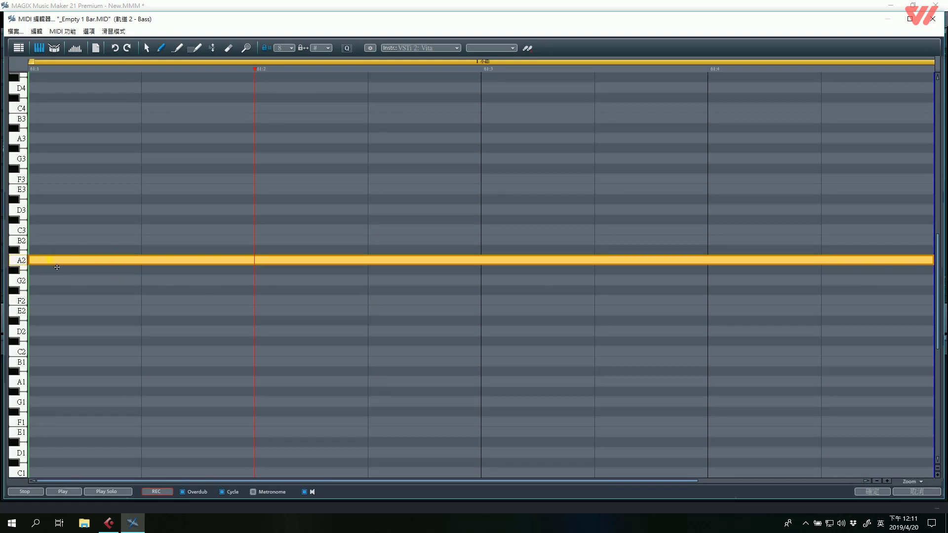
pyautogui.click(22, 261)
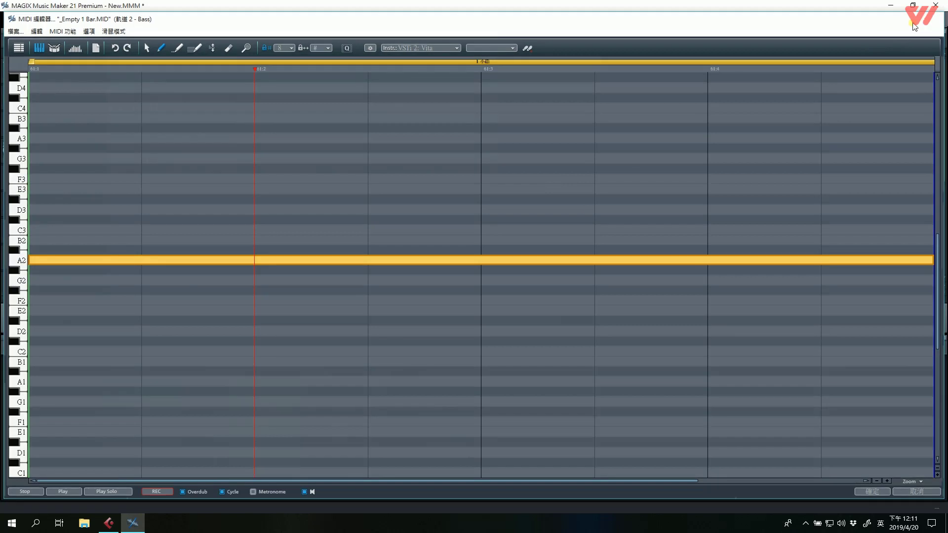
pyautogui.click(932, 20)
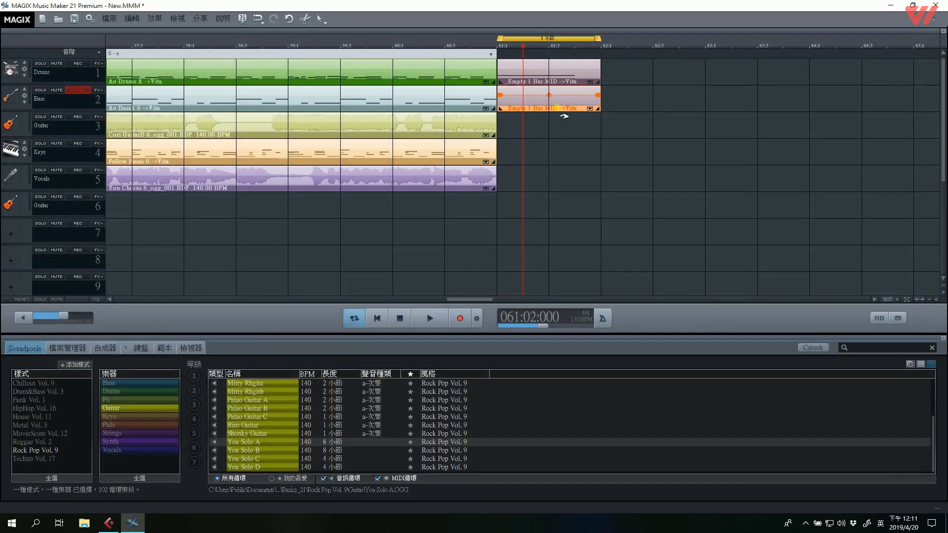
# Open the audio effects rack of the last Guitar clip on track 3 and close it without changes
pyautogui.click(461, 126)
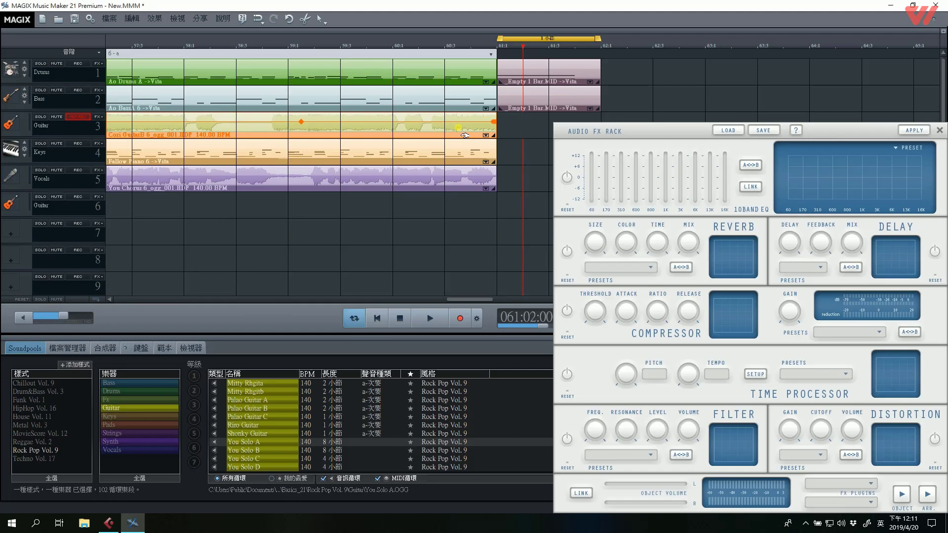
pyautogui.click(518, 132)
pyautogui.click(485, 137)
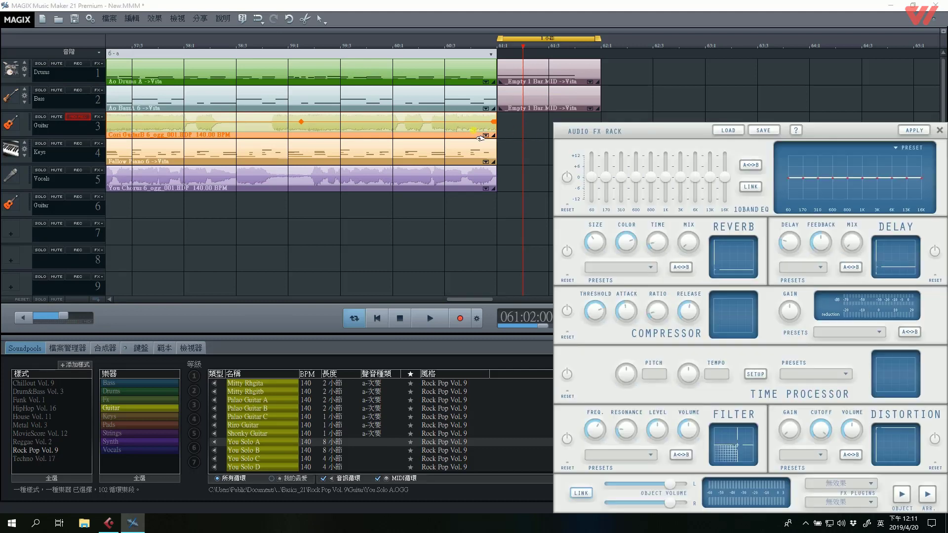
pyautogui.moveTo(629, 131); pyautogui.dragTo(521, 114)
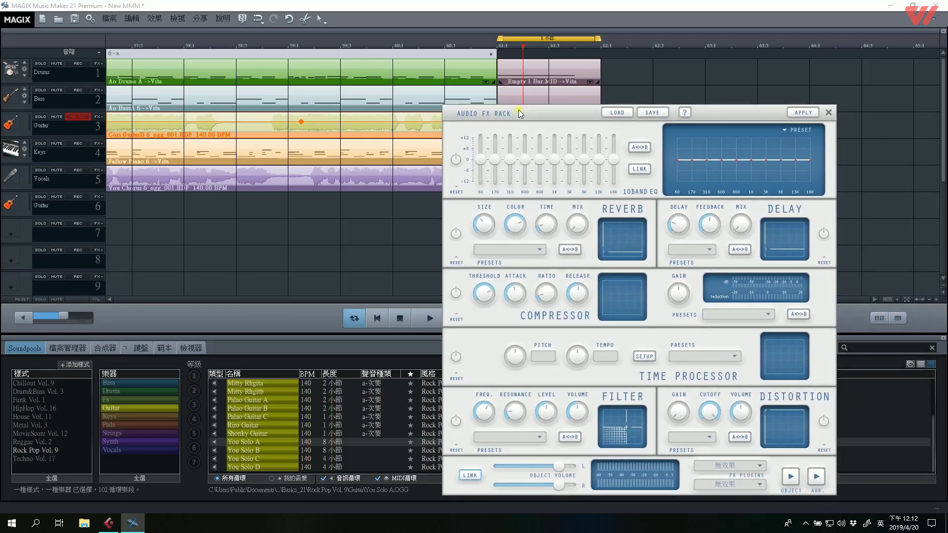
pyautogui.click(829, 112)
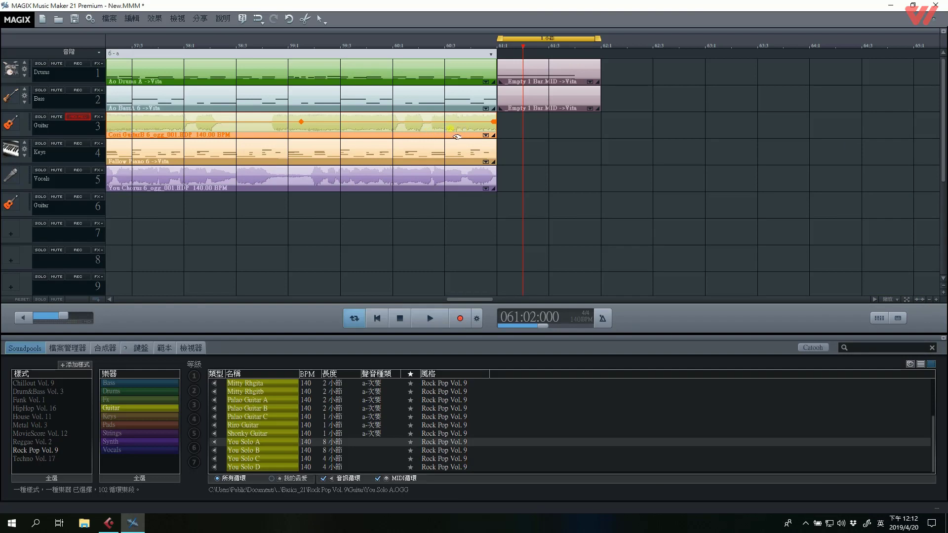
# Examine the notes of the last Ao BassA 6 clip in the MIDI editor, sounding its A2 and A1 notes
pyautogui.doubleClick(459, 106)
pyautogui.moveTo(509, 228)
pyautogui.mouseDown()
pyautogui.moveTo(508, 178)
pyautogui.moveTo(509, 227)
pyautogui.mouseUp()
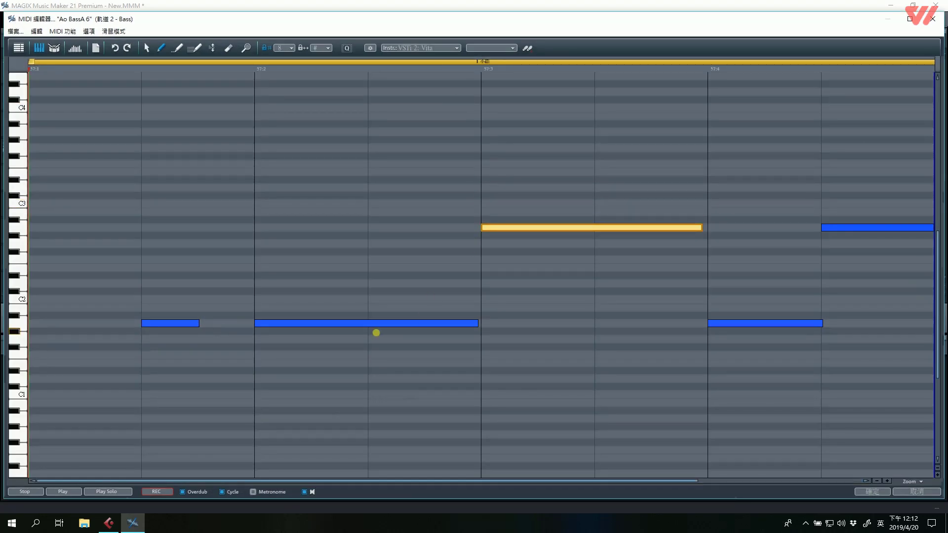
pyautogui.moveTo(378, 326)
pyautogui.mouseDown()
pyautogui.moveTo(377, 262)
pyautogui.moveTo(379, 326)
pyautogui.mouseUp()
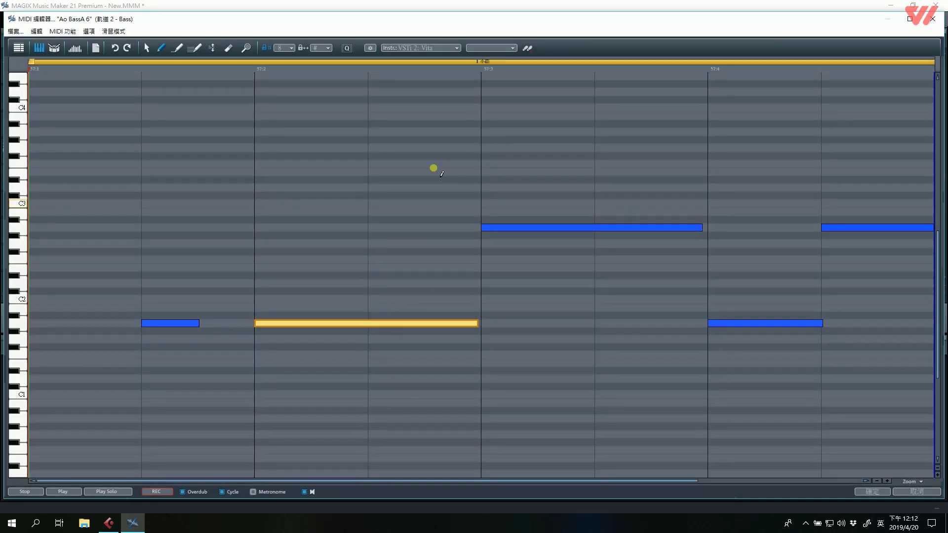
pyautogui.click(933, 19)
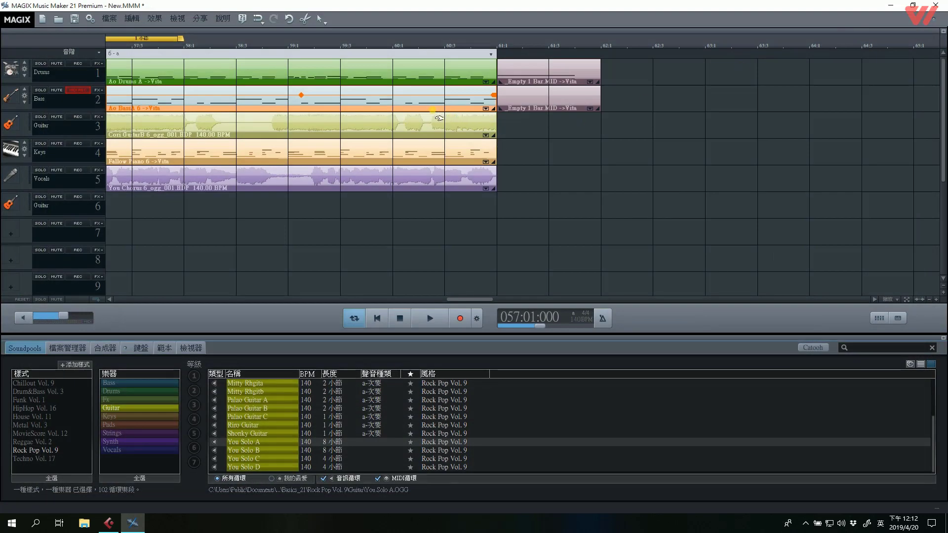
# Extend the last Guitar clip on track 3 slightly past the start of bar 61 and fade out its end
pyautogui.click(499, 130)
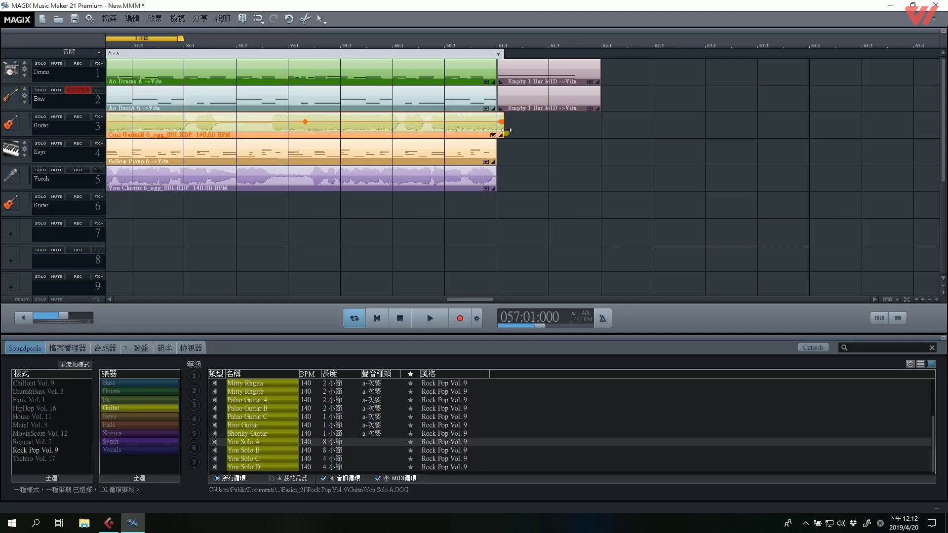
pyautogui.moveTo(505, 127); pyautogui.dragTo(500, 127)
pyautogui.click(935, 300)
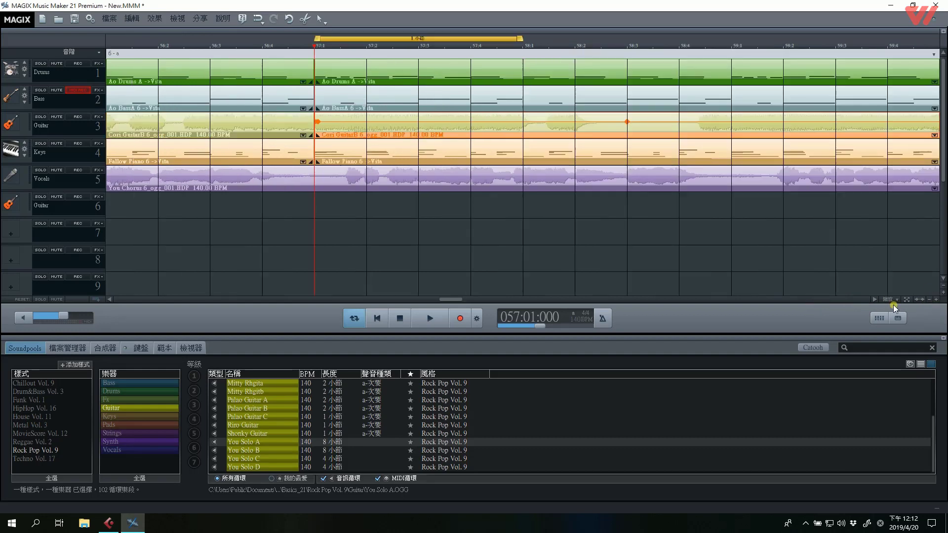
pyautogui.moveTo(456, 302)
pyautogui.mouseDown()
pyautogui.moveTo(504, 306)
pyautogui.moveTo(472, 304)
pyautogui.mouseUp()
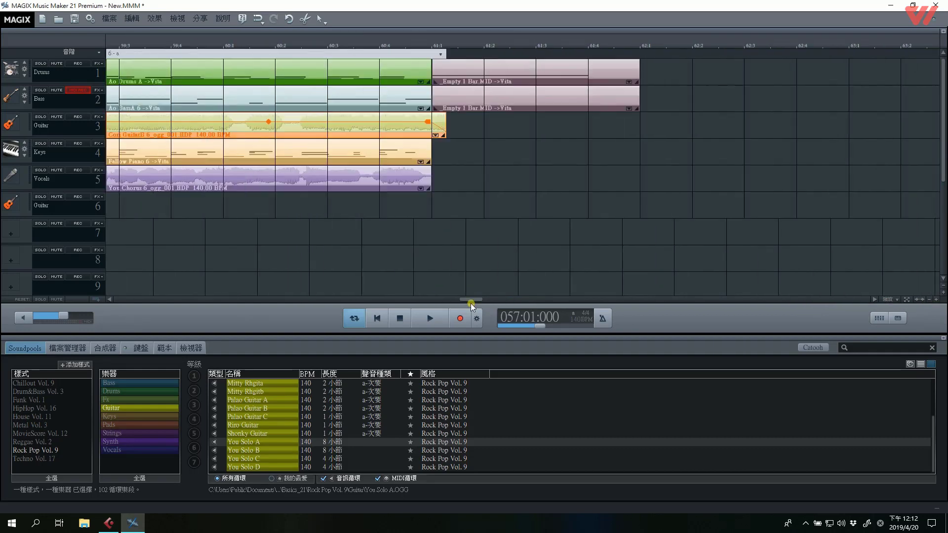
pyautogui.moveTo(519, 125)
pyautogui.mouseDown()
pyautogui.moveTo(533, 132)
pyautogui.moveTo(506, 126)
pyautogui.mouseUp()
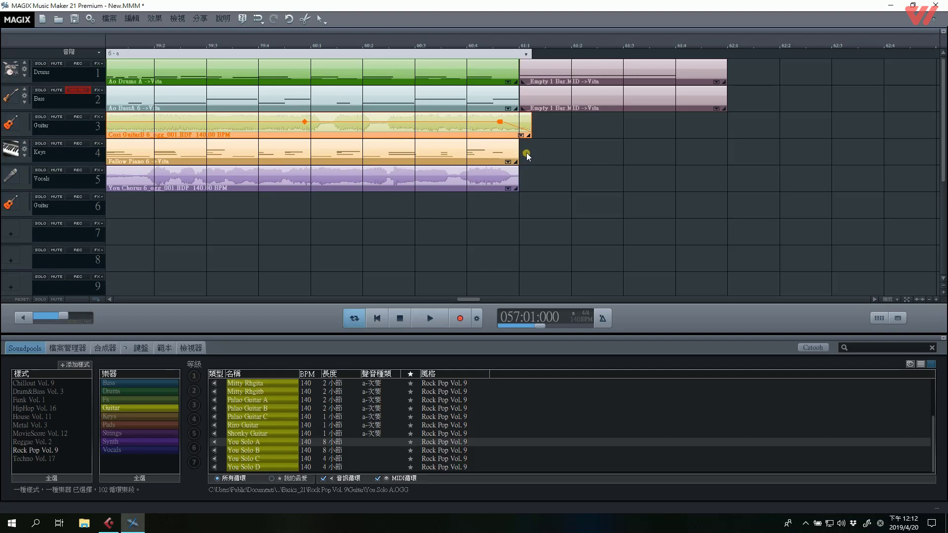
# Create an empty one-bar MIDI object for the keys part of the song's ending
pyautogui.rightClick(542, 155)
pyautogui.click(557, 161)
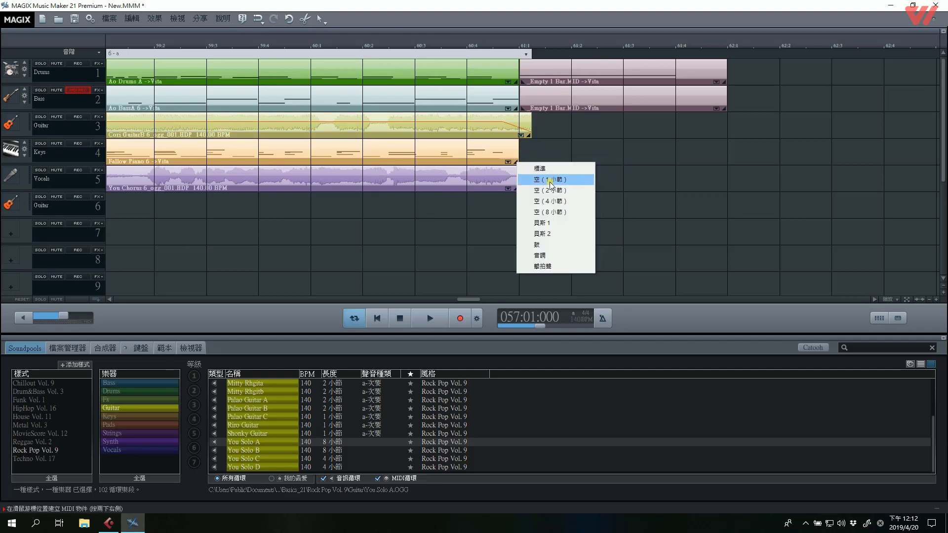
pyautogui.click(553, 184)
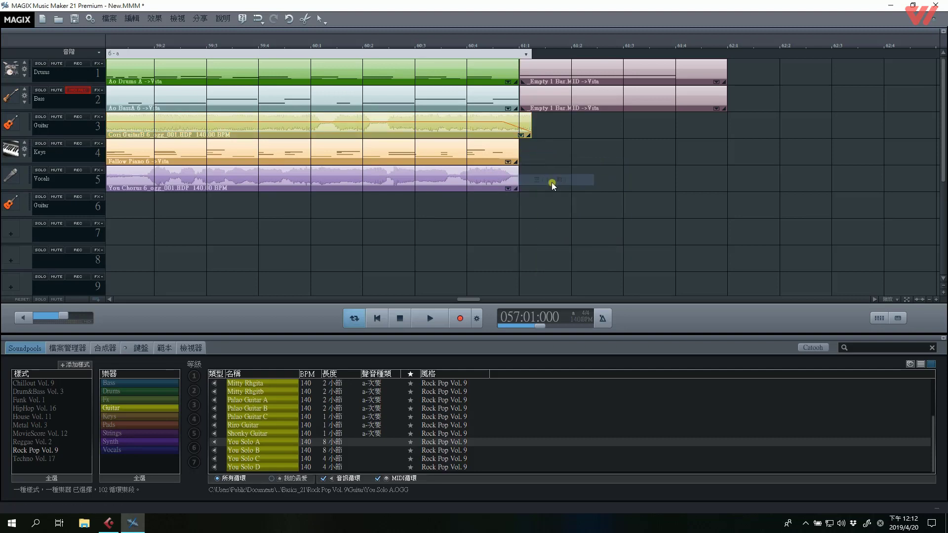
pyautogui.rightClick(560, 158)
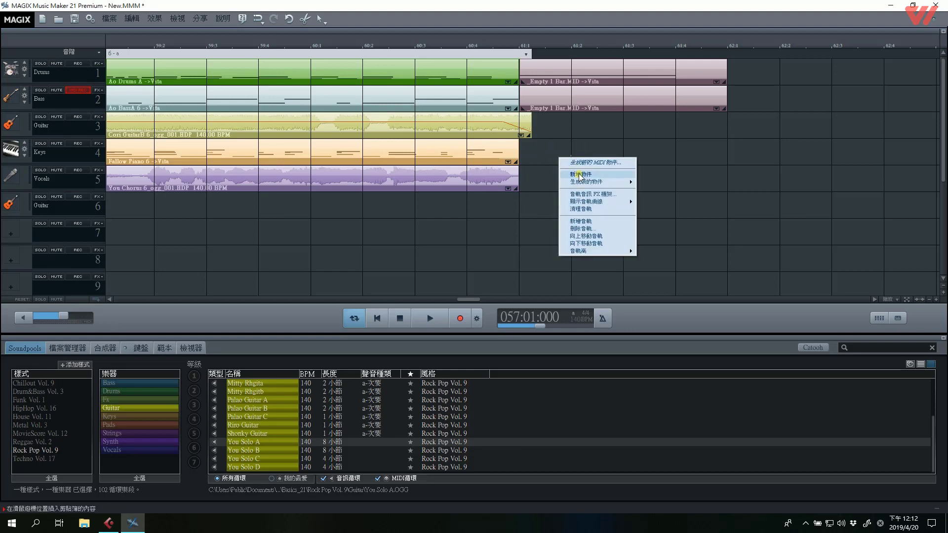
pyautogui.moveTo(593, 182)
pyautogui.click(668, 189)
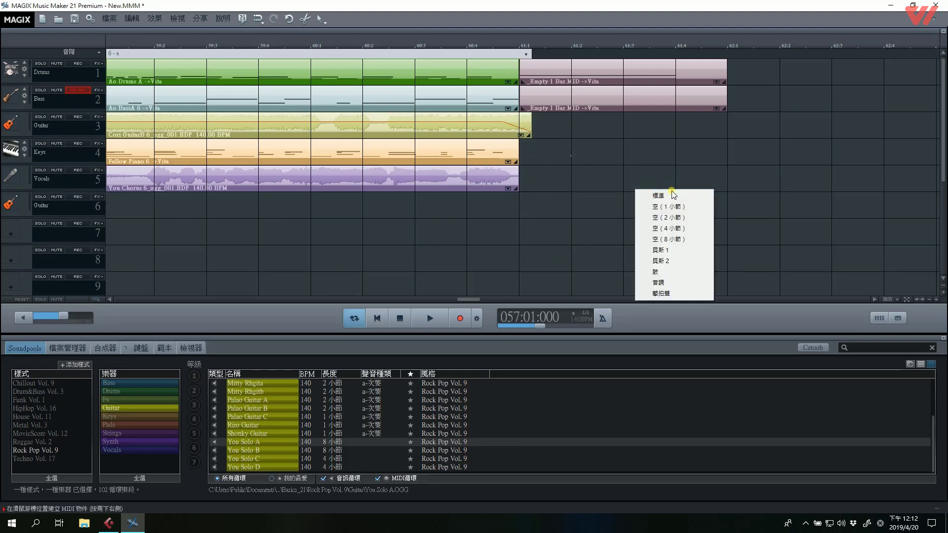
pyautogui.click(662, 207)
pyautogui.scroll(-1, 528, 218)
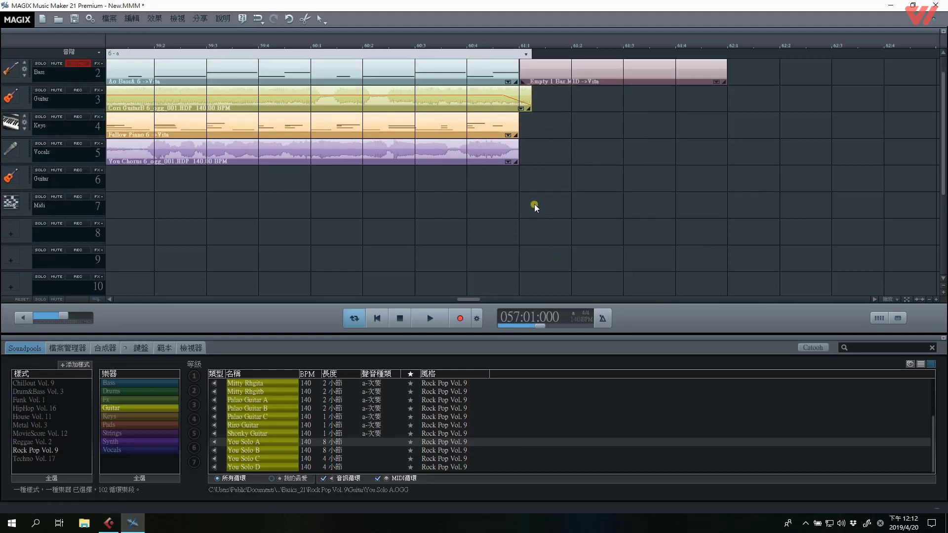
pyautogui.rightClick(534, 201)
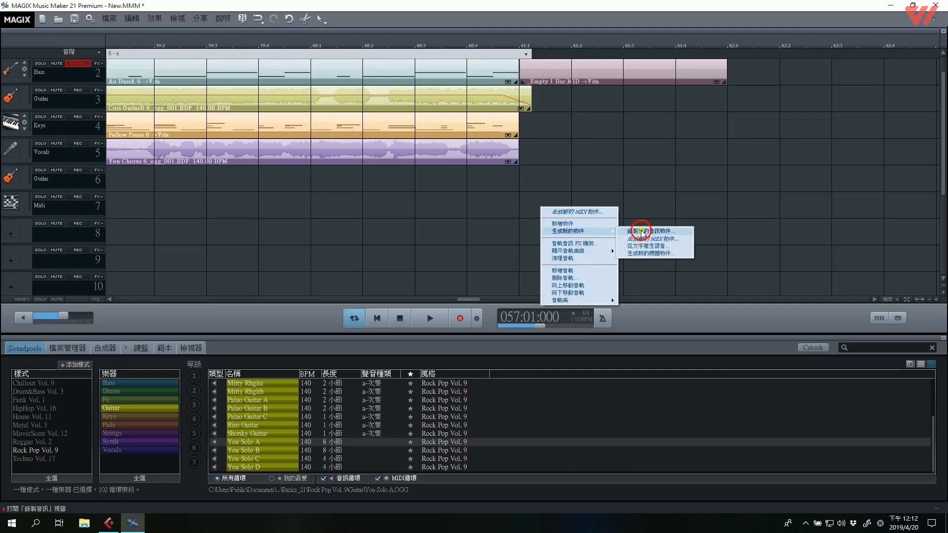
pyautogui.click(631, 227)
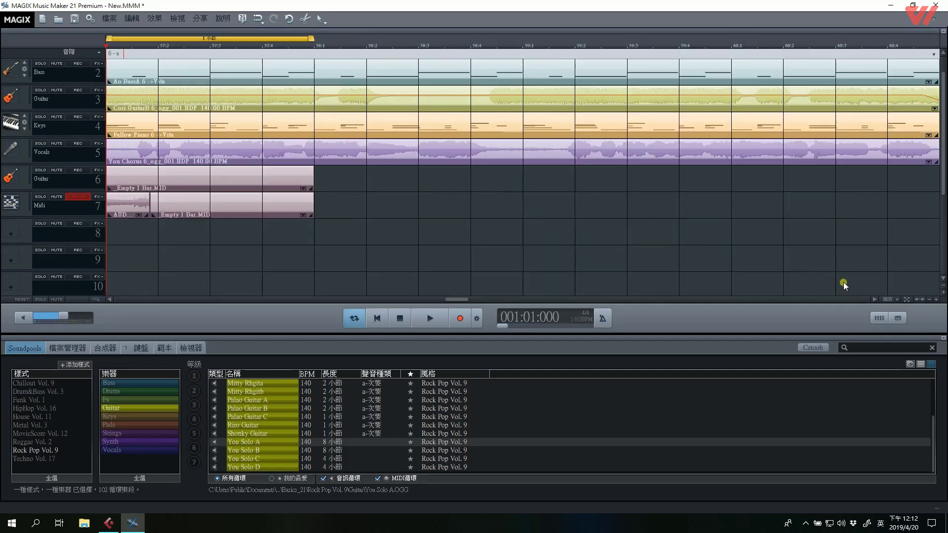
pyautogui.click(928, 300)
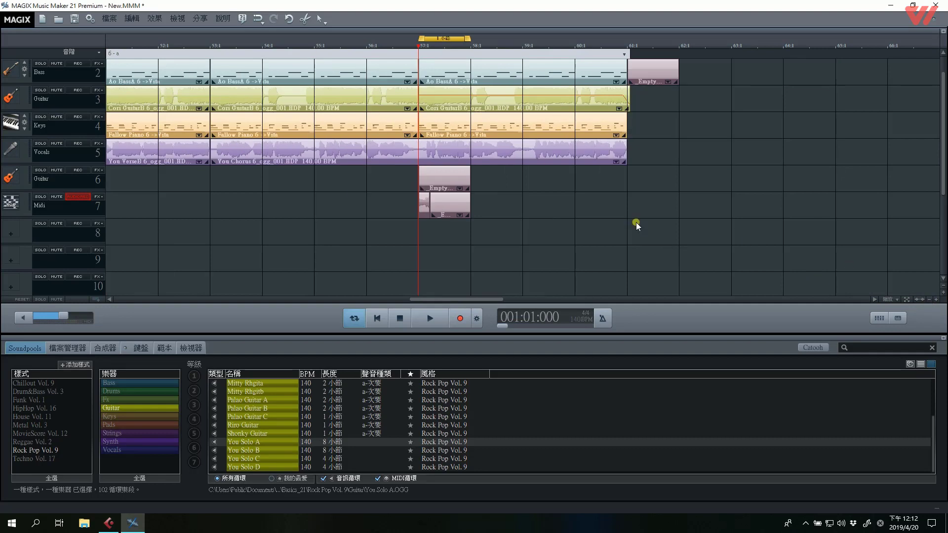
pyautogui.click(460, 190)
pyautogui.hotkey('ctrl', 'z')
pyautogui.hotkey('ctrl', 'z')
# Move the empty one-bar MIDI clip from track 6 onto the Keys track at bar 61 and set the playhead there
pyautogui.moveTo(447, 191); pyautogui.dragTo(577, 190)
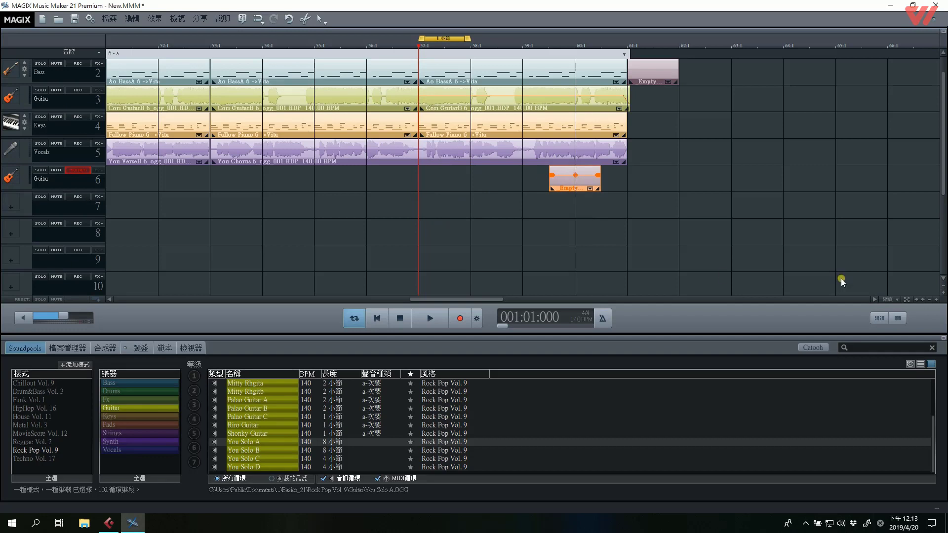
pyautogui.click(930, 299)
pyautogui.moveTo(584, 181); pyautogui.dragTo(598, 138)
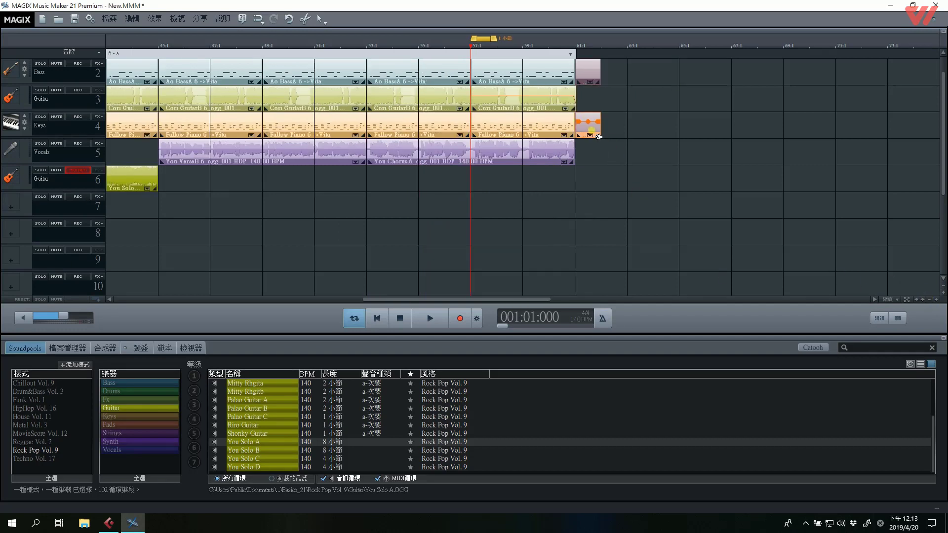
pyautogui.click(579, 55)
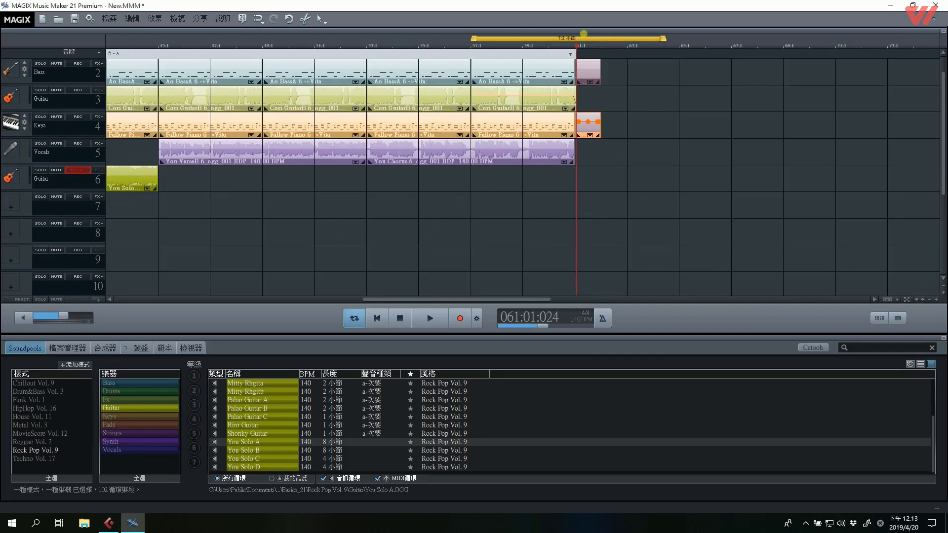
# Open the empty Keys clip in the MIDI editor, set the grid to 1, and draw an A2 note starting at the beginning of bar 61
pyautogui.doubleClick(589, 129)
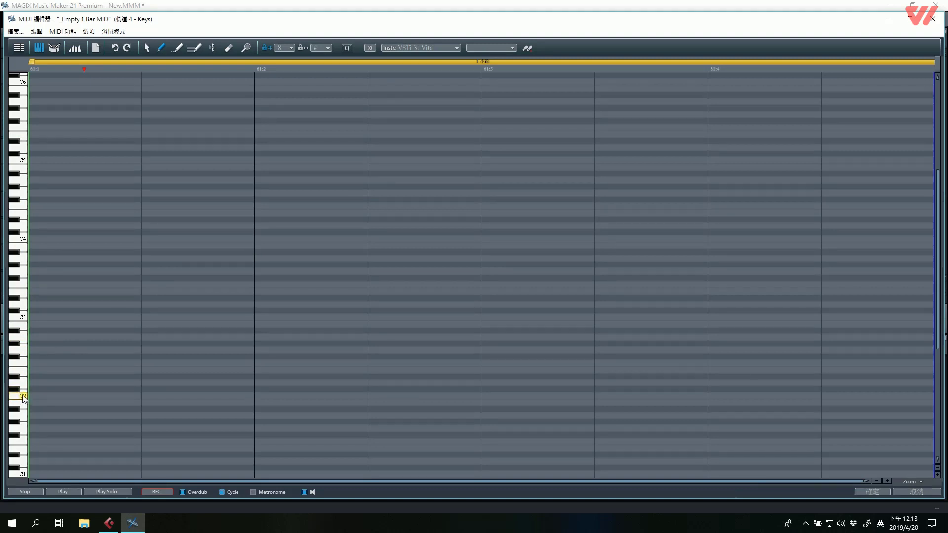
pyautogui.moveTo(23, 396); pyautogui.dragTo(25, 317)
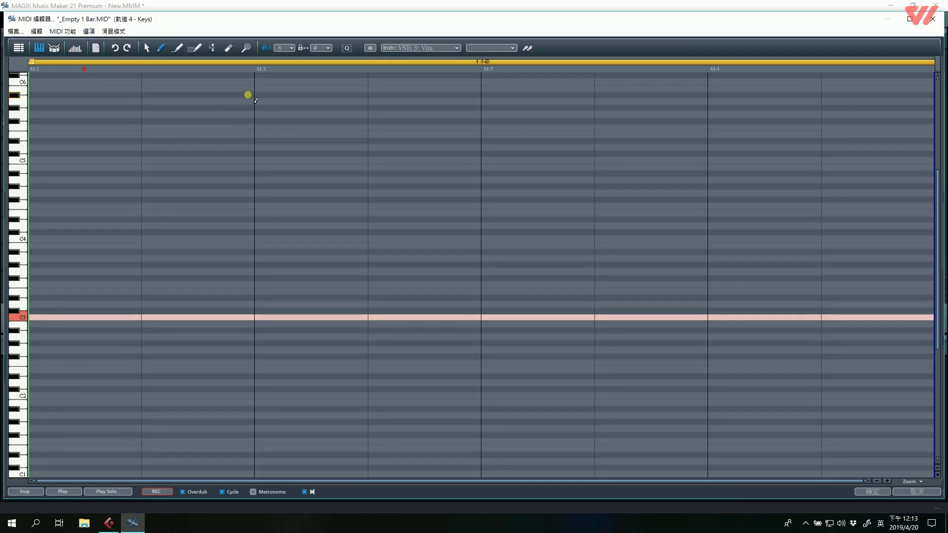
pyautogui.click(291, 48)
pyautogui.click(290, 67)
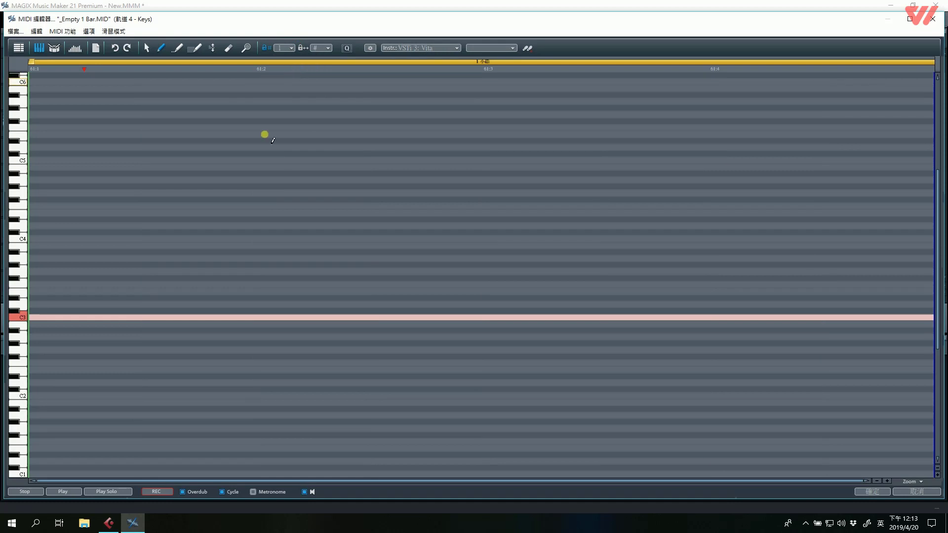
pyautogui.click(47, 344)
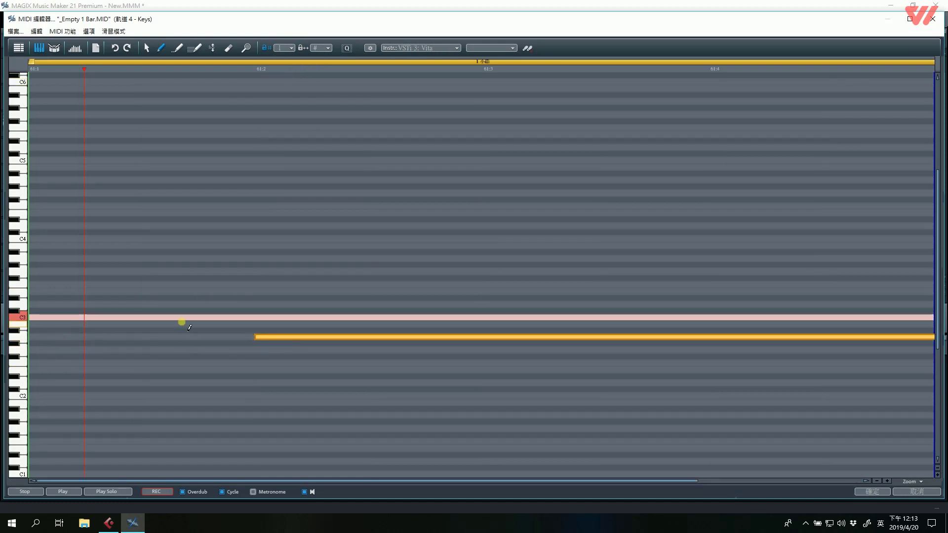
pyautogui.moveTo(264, 340); pyautogui.dragTo(28, 337)
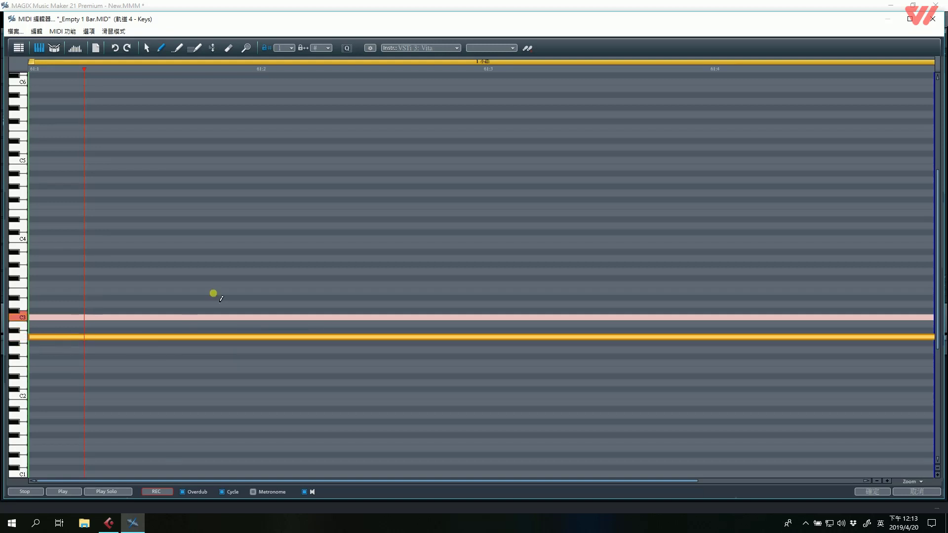
pyautogui.click(35, 317)
pyautogui.moveTo(243, 318)
pyautogui.mouseDown()
pyautogui.moveTo(62, 308)
pyautogui.moveTo(34, 318)
pyautogui.mouseUp()
pyautogui.click(31, 315)
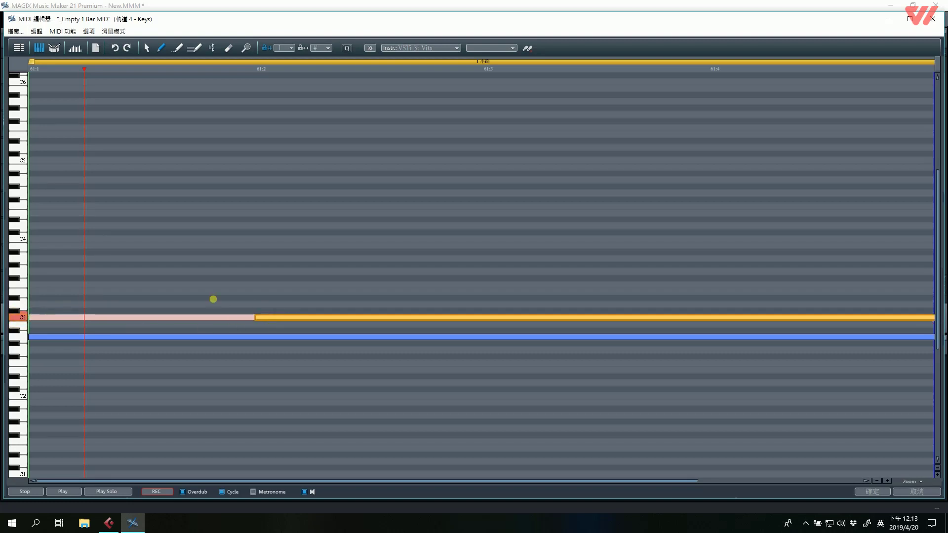
pyautogui.hotkey('ctrl', 'z')
# Draw a one-bar C3 note and move it to start at the beginning of bar 61
pyautogui.click(38, 320)
pyautogui.click(877, 481)
pyautogui.click(877, 482)
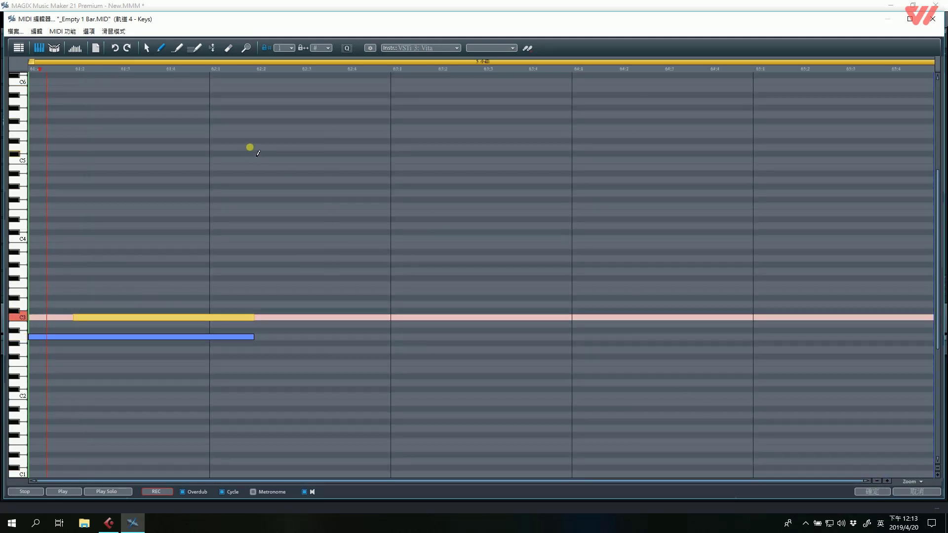
pyautogui.click(180, 188)
pyautogui.moveTo(146, 315); pyautogui.dragTo(71, 322)
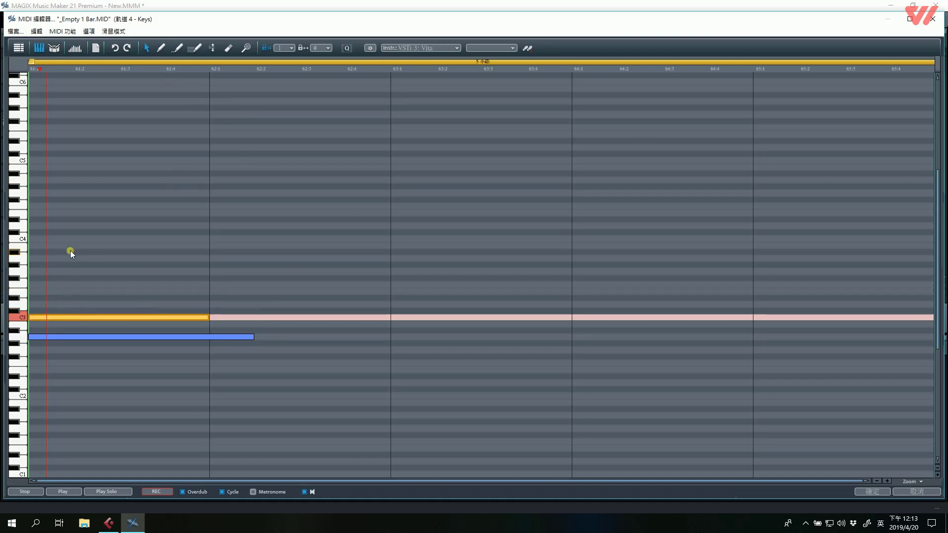
# Raise the C3 note to E3 and realign it with the start of bar 61
pyautogui.moveTo(84, 325); pyautogui.dragTo(52, 298)
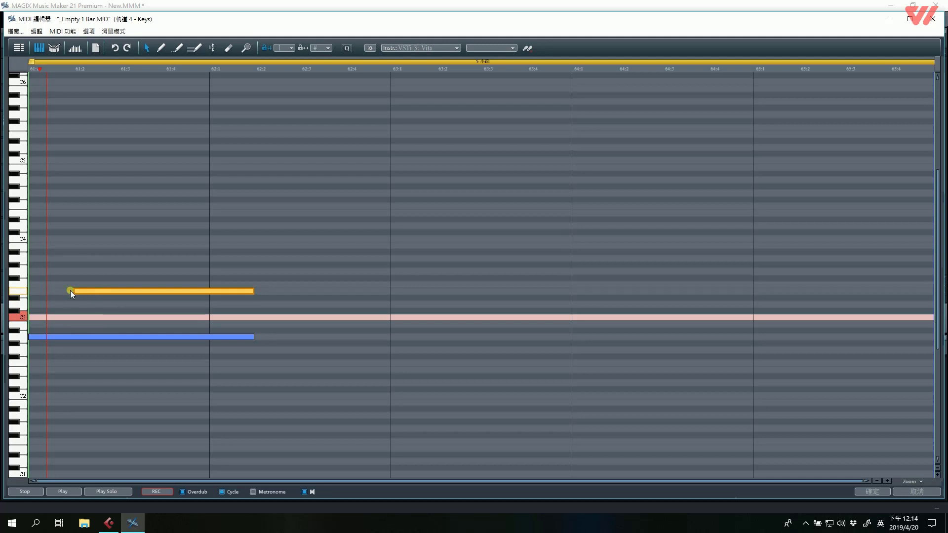
pyautogui.click(122, 276)
pyautogui.click(99, 295)
pyautogui.moveTo(99, 296); pyautogui.dragTo(54, 296)
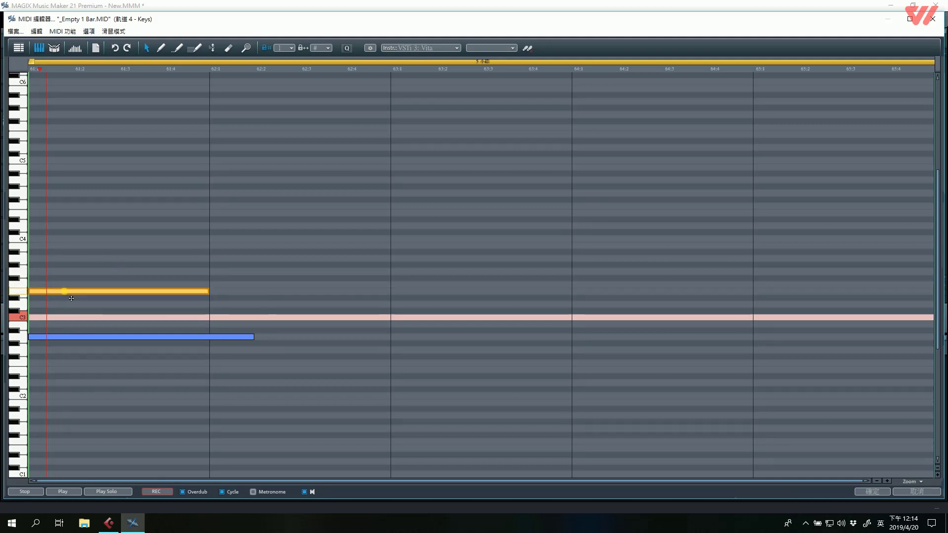
pyautogui.click(99, 267)
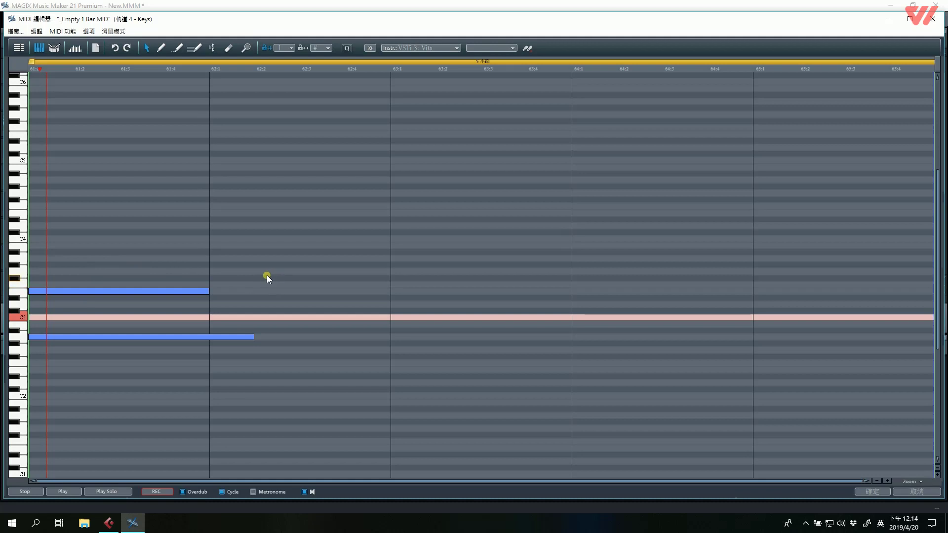
# Shorten the A2 note to end with the E3 note at bar 62 and play back the two notes
pyautogui.moveTo(255, 338); pyautogui.dragTo(251, 338)
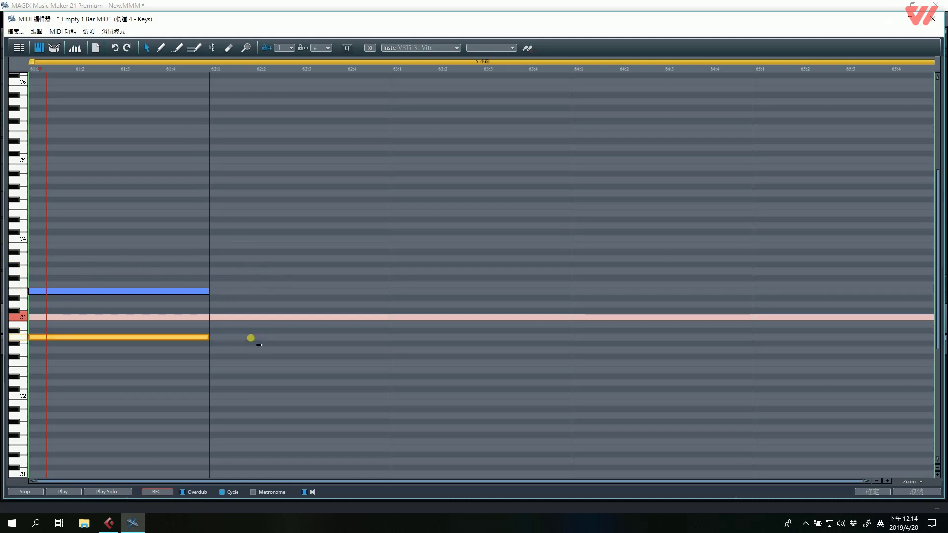
pyautogui.click(185, 325)
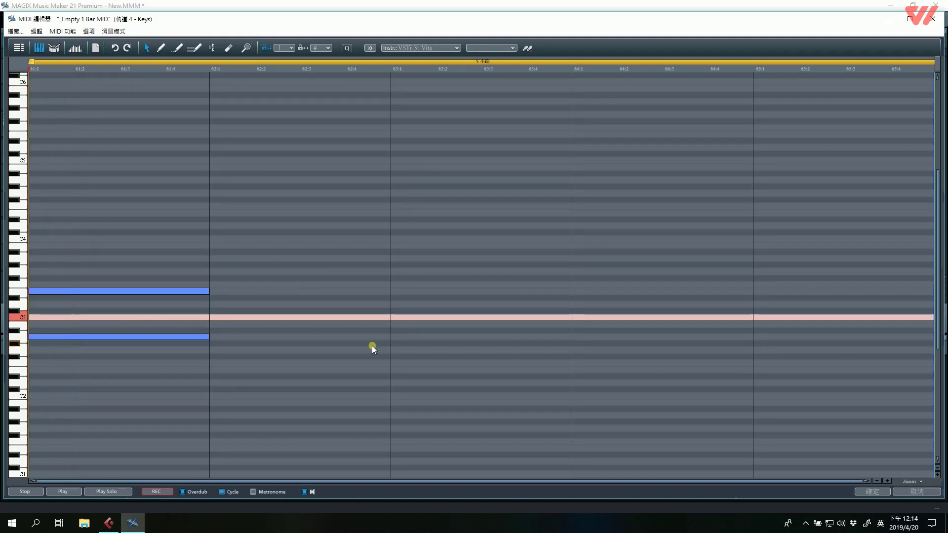
pyautogui.press('space')
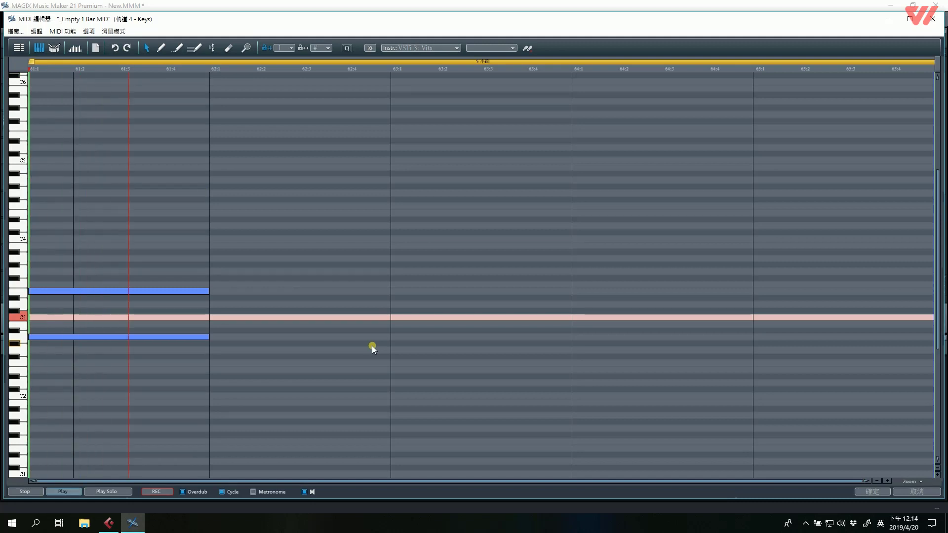
pyautogui.press('space')
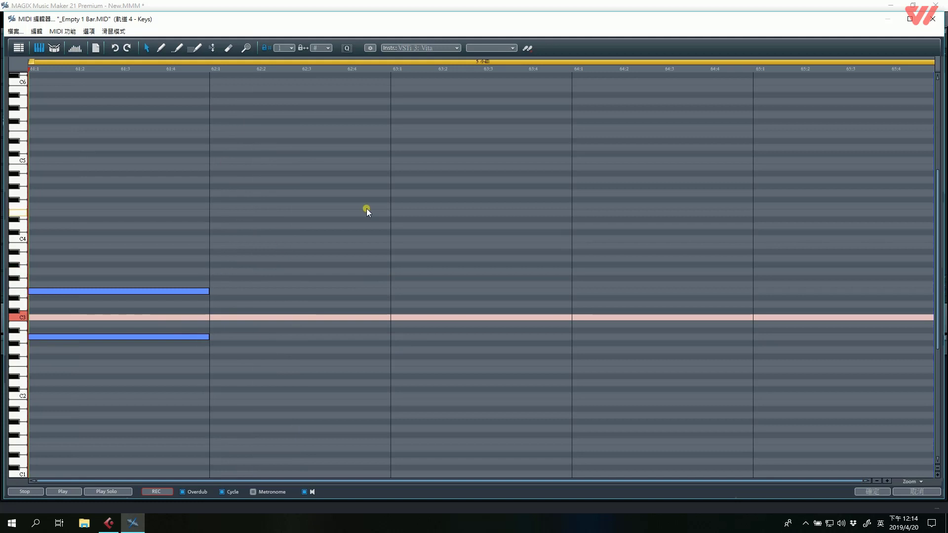
# Lengthen the E3 note to two bars and raise the A2 note to C3
pyautogui.moveTo(209, 292); pyautogui.dragTo(390, 291)
pyautogui.click(208, 320)
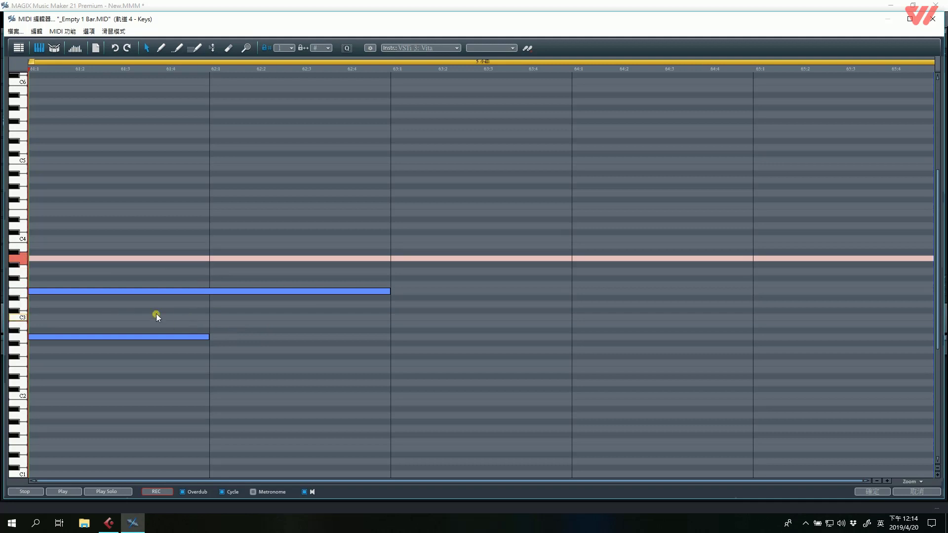
pyautogui.click(84, 336)
pyautogui.moveTo(84, 335); pyautogui.dragTo(74, 317)
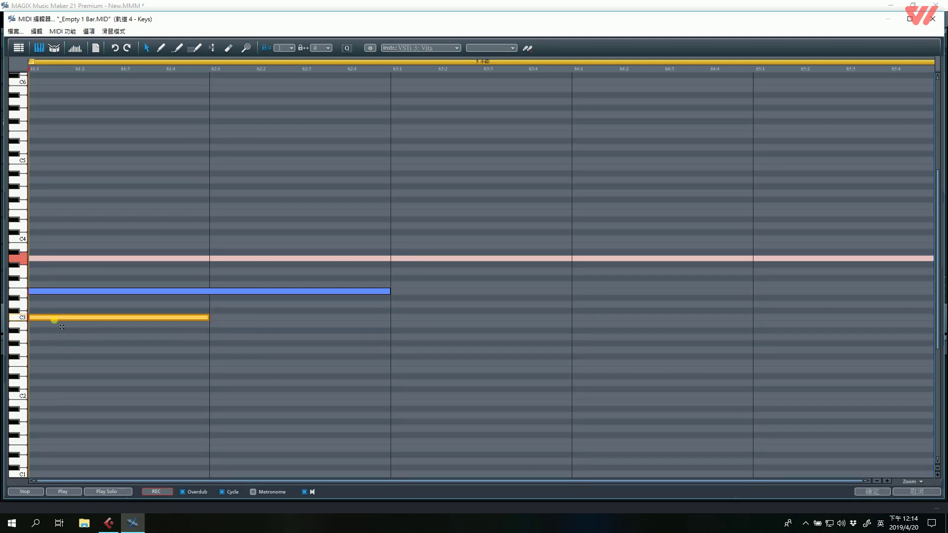
pyautogui.click(146, 354)
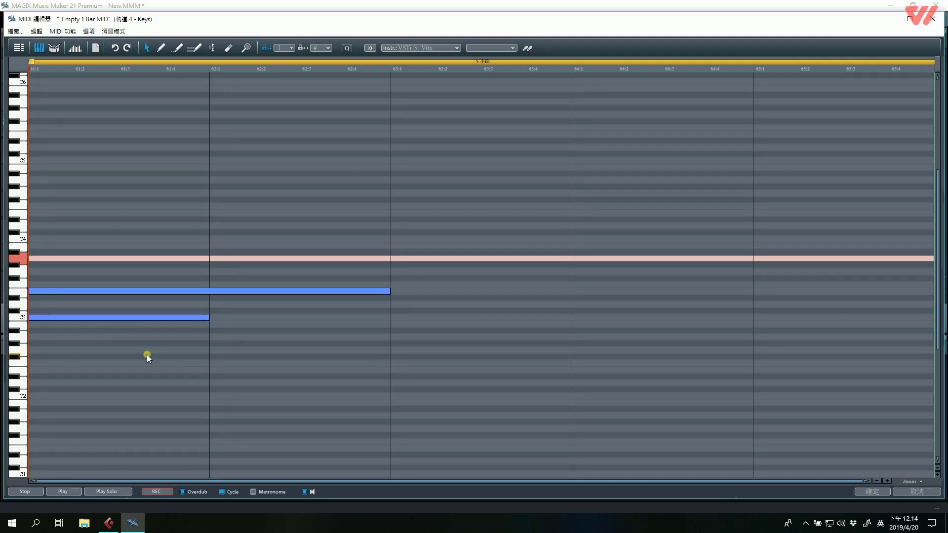
# Draw a new A2 note at the start of bar 61 and lengthen it to two bars
pyautogui.click(161, 48)
pyautogui.click(33, 337)
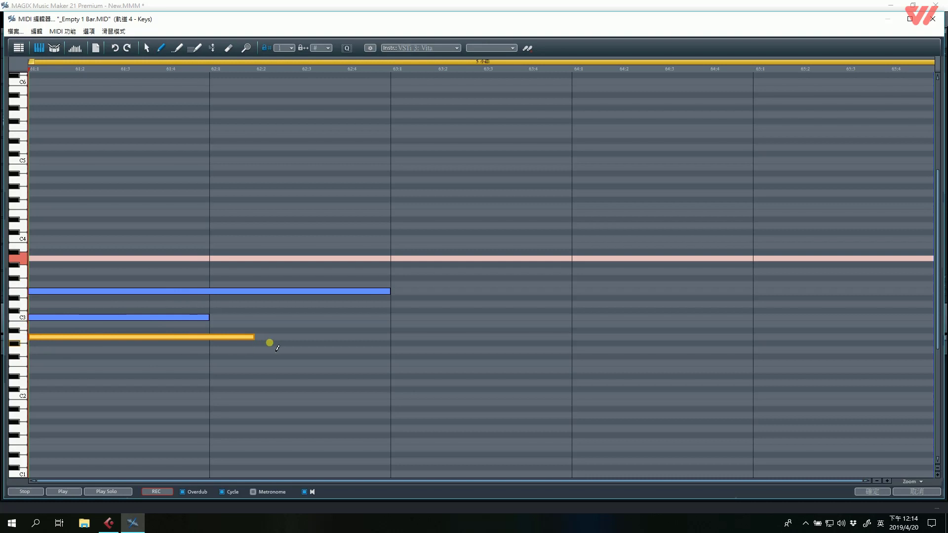
pyautogui.moveTo(251, 338); pyautogui.dragTo(360, 339)
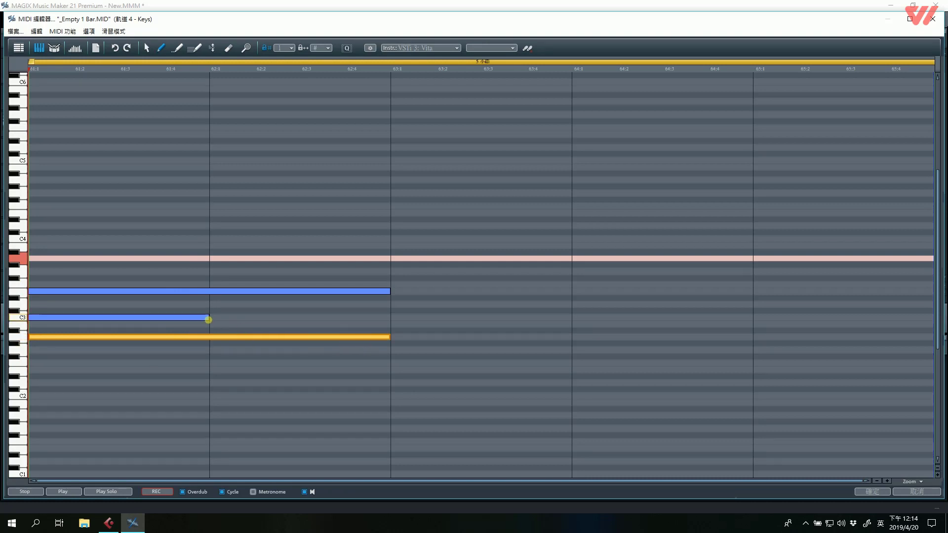
# Lengthen the C3 note to two bars to match the rest of the chord, and close the MIDI editor
pyautogui.click(207, 318)
pyautogui.moveTo(243, 319); pyautogui.dragTo(362, 319)
pyautogui.press('space')
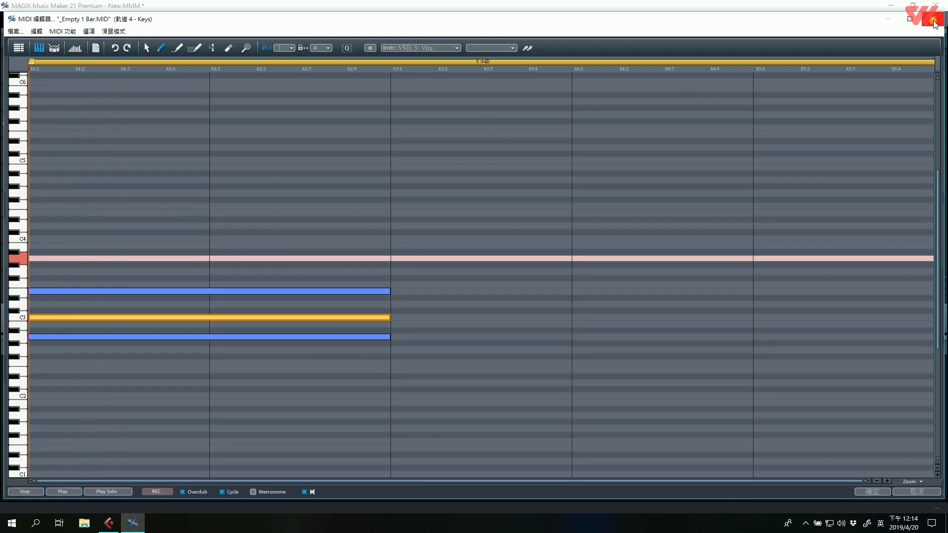
pyautogui.click(933, 19)
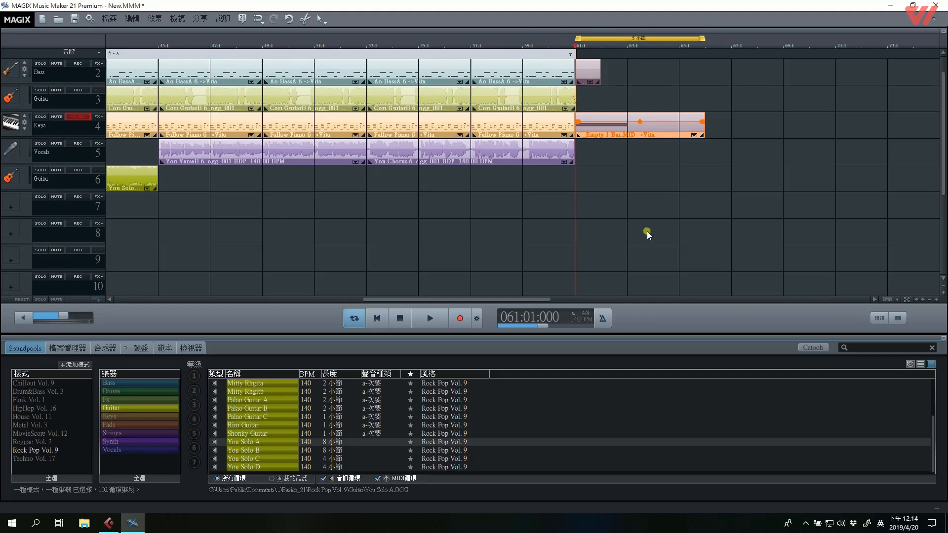
pyautogui.click(628, 218)
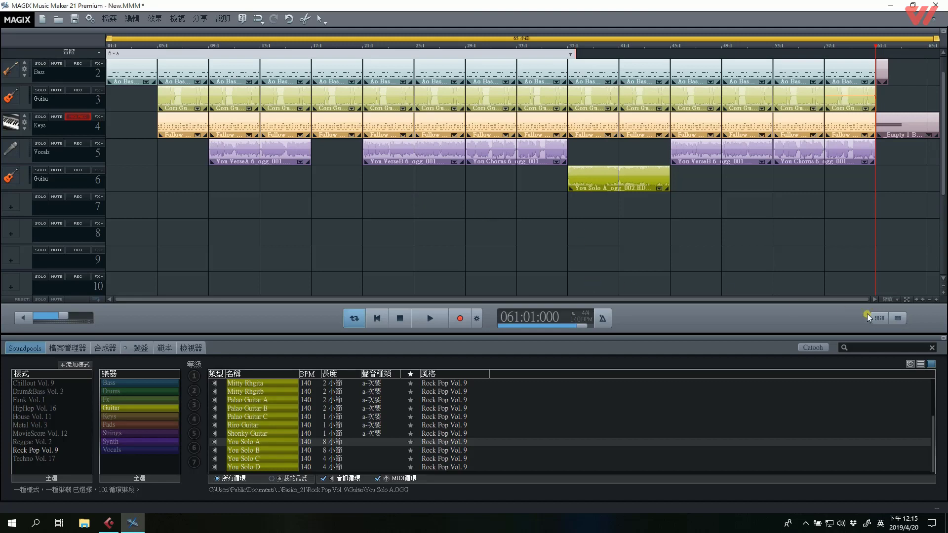
pyautogui.moveTo(924, 299); pyautogui.dragTo(916, 300)
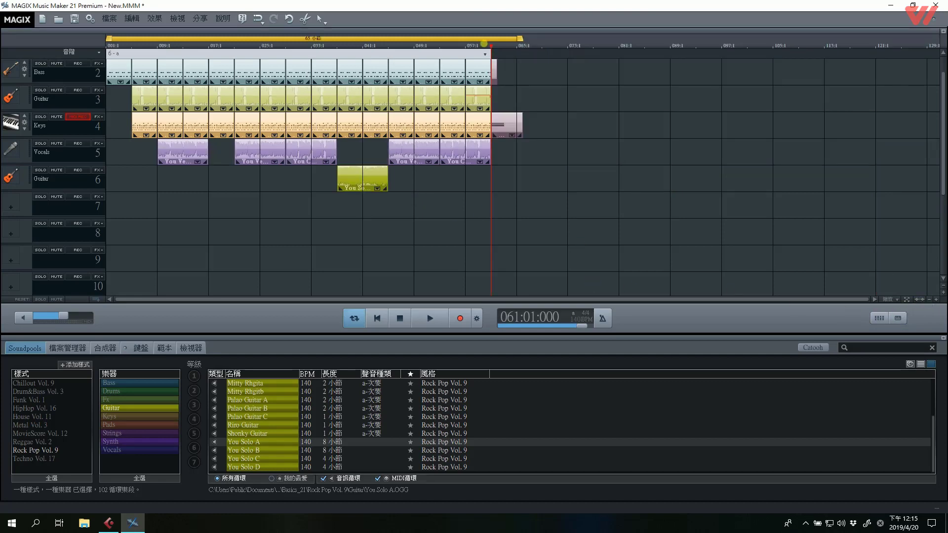
# Play back the ending chord and trim the Keys ending object so it stops at the start of bar 65
pyautogui.press('space')
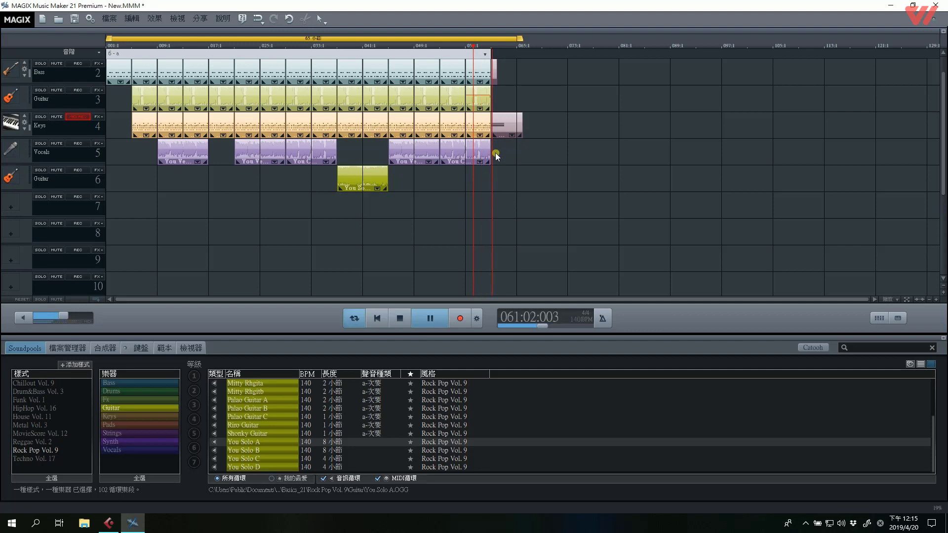
pyautogui.press('space')
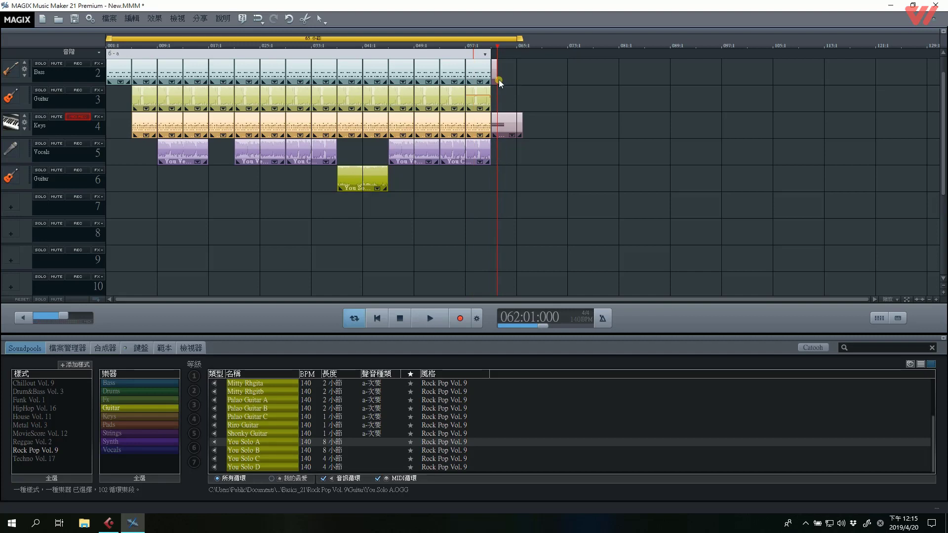
pyautogui.moveTo(500, 80)
pyautogui.mouseDown()
pyautogui.moveTo(516, 80)
pyautogui.moveTo(497, 81)
pyautogui.mouseUp()
pyautogui.moveTo(510, 137); pyautogui.dragTo(520, 132)
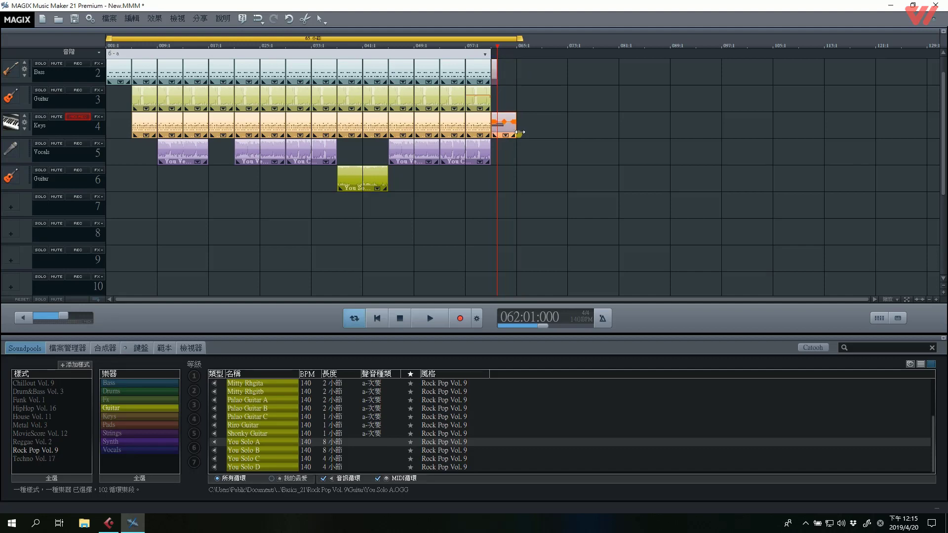
# Open the mixer, play the song from the beginning, and lower the volume of the Guitar on track 3 to -4.7 dB
pyautogui.click(929, 299)
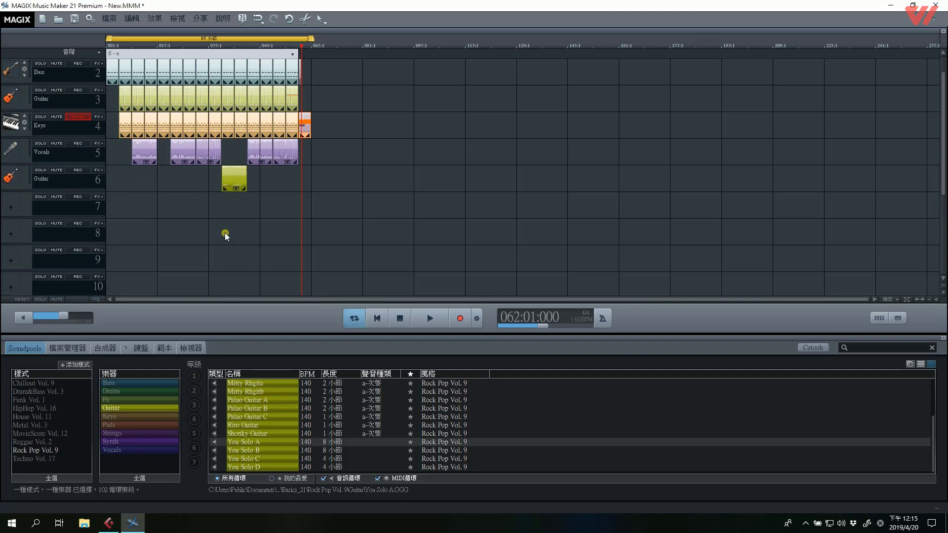
pyautogui.click(879, 319)
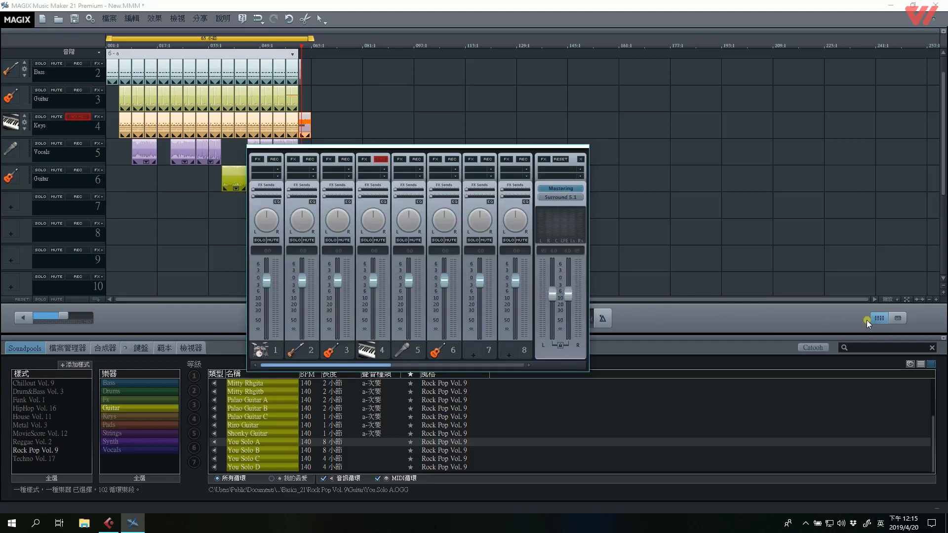
pyautogui.moveTo(458, 153); pyautogui.dragTo(323, 181)
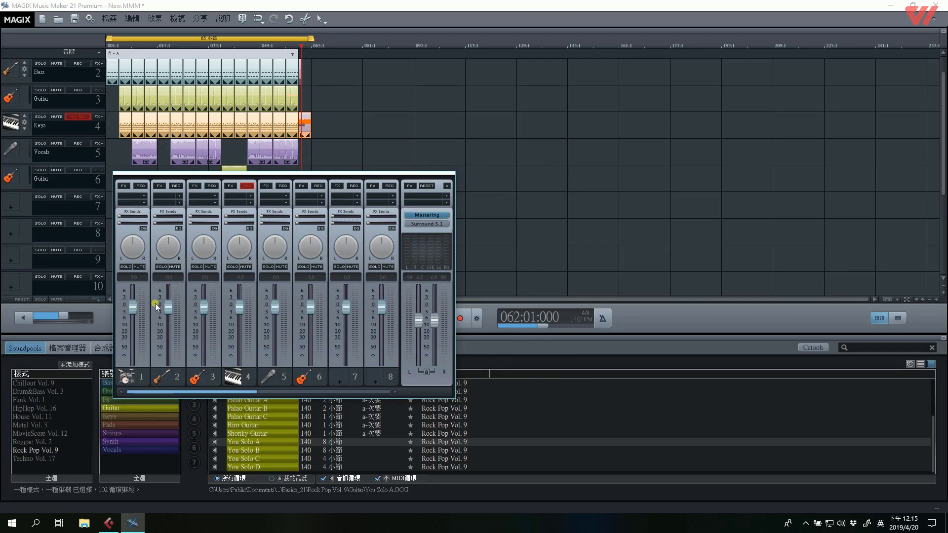
pyautogui.press('Home')
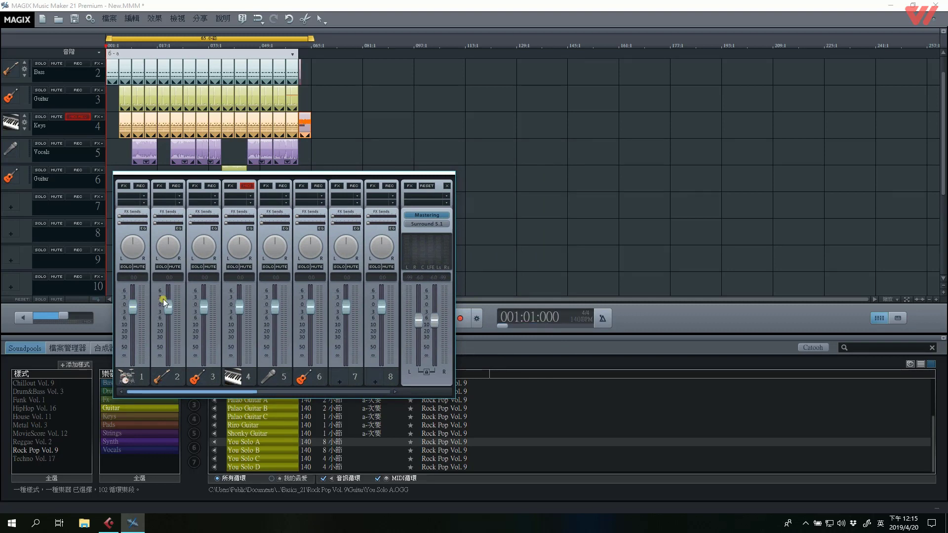
pyautogui.moveTo(405, 179); pyautogui.dragTo(346, 182)
pyautogui.click(427, 319)
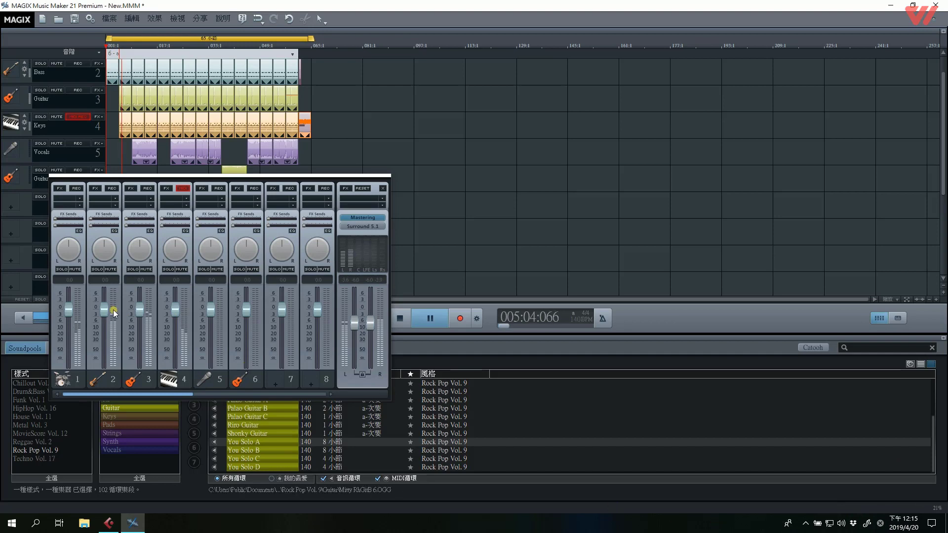
pyautogui.moveTo(138, 309); pyautogui.dragTo(138, 324)
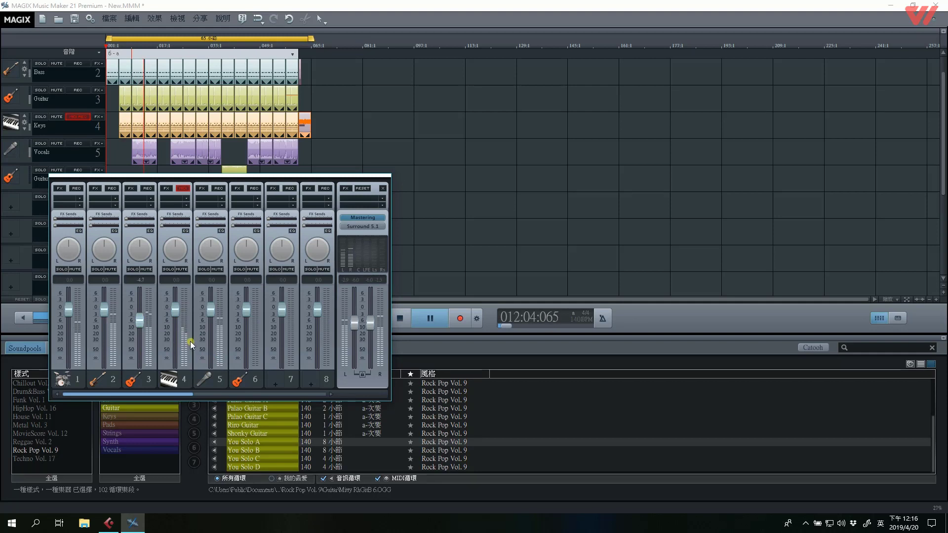
pyautogui.press('space')
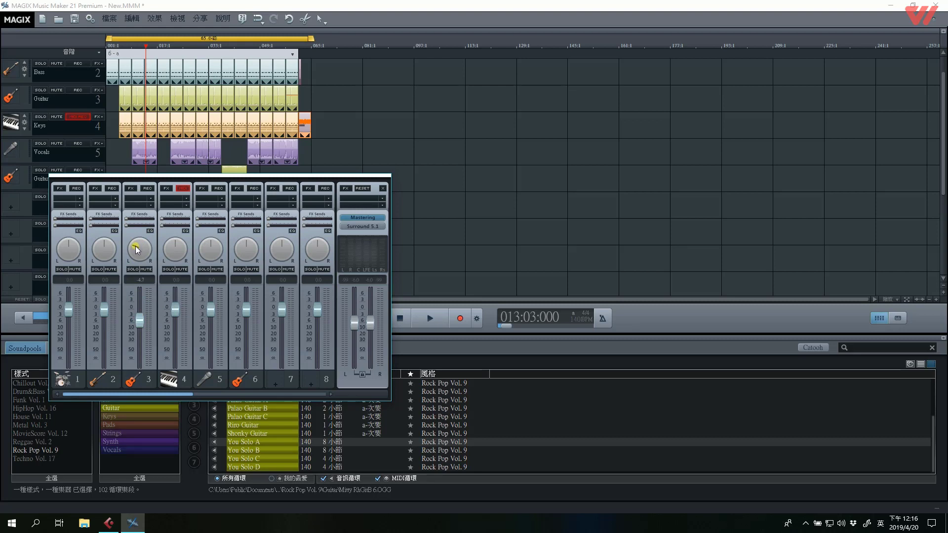
# Pan the track 3 Guitar to the left and the Keys to the right, and lower the Vocals volume to -2.2 dB during playback
pyautogui.moveTo(182, 242); pyautogui.dragTo(165, 247)
pyautogui.click(431, 319)
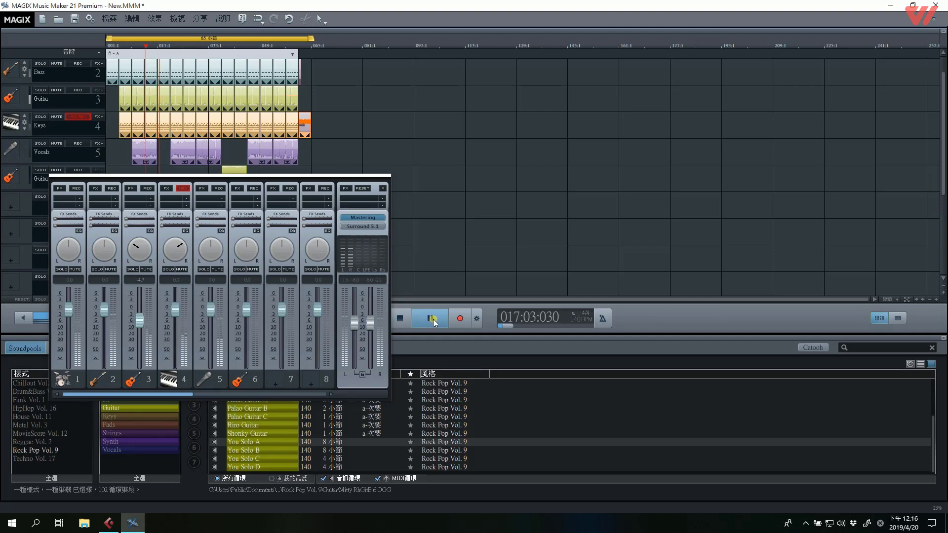
pyautogui.moveTo(210, 314); pyautogui.dragTo(209, 316)
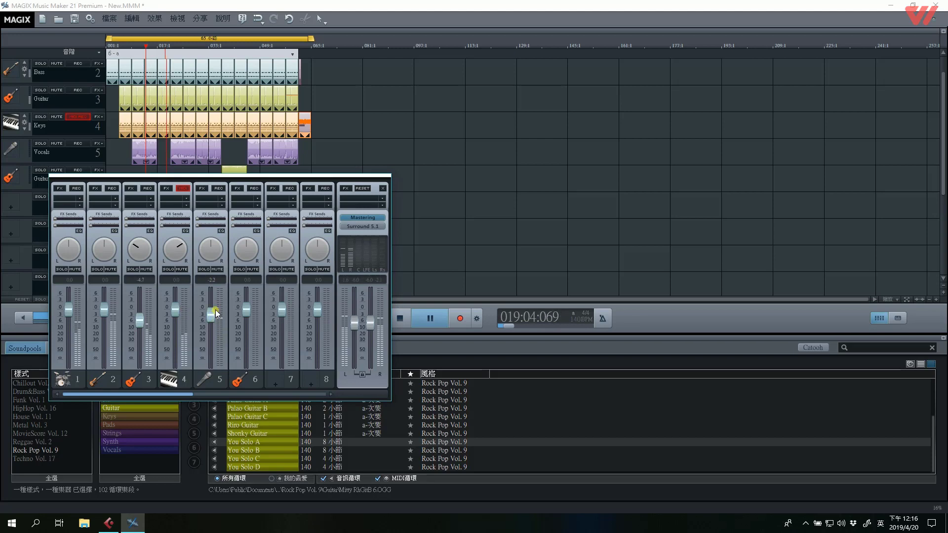
pyautogui.press('space')
# Play from just before the guitar solo, lower the track 6 Guitar volume to -1.4 dB, and close the mixer
pyautogui.click(218, 43)
pyautogui.press('space')
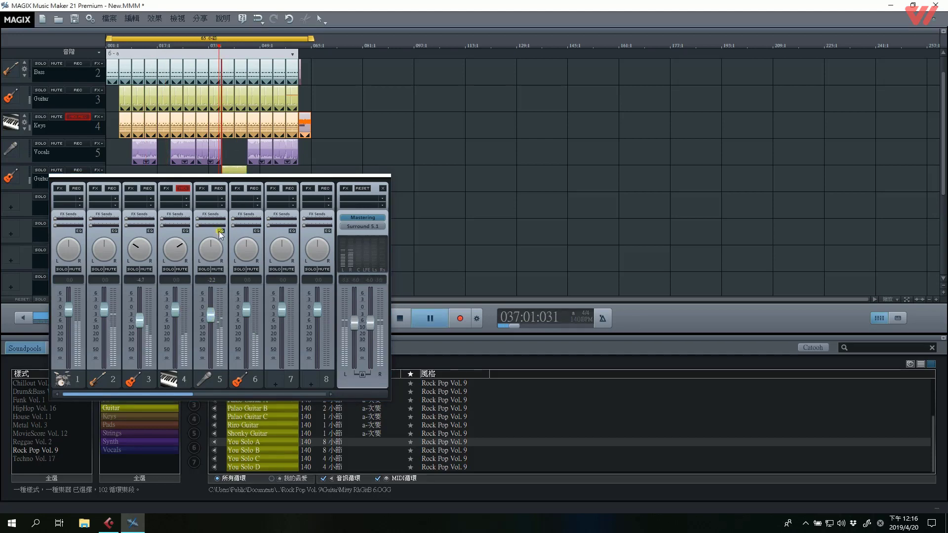
pyautogui.moveTo(245, 310); pyautogui.dragTo(245, 314)
pyautogui.scroll(2, 246, 315)
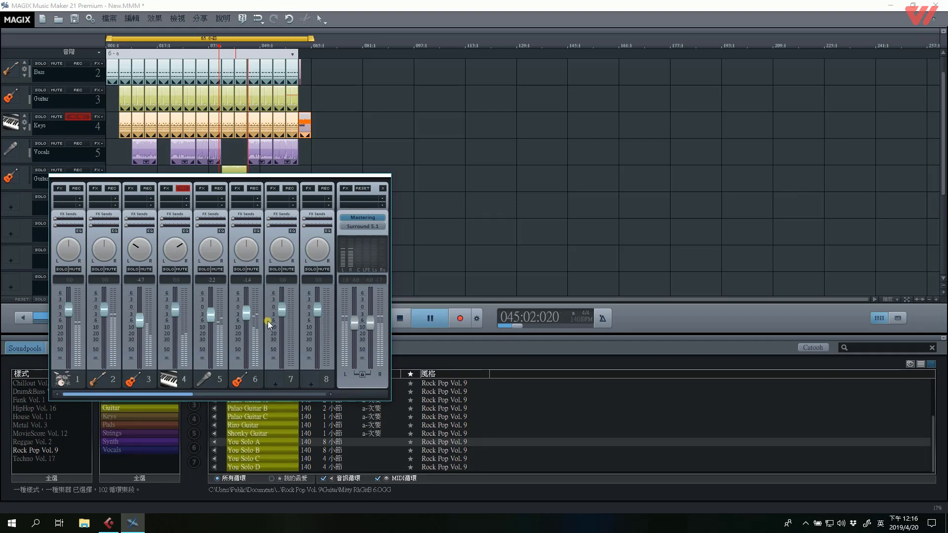
pyautogui.press('space')
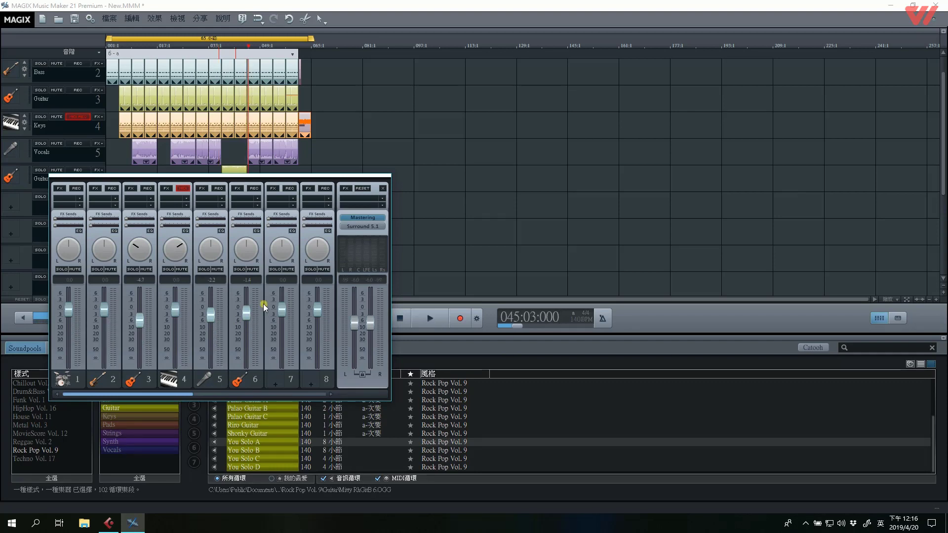
pyautogui.click(383, 188)
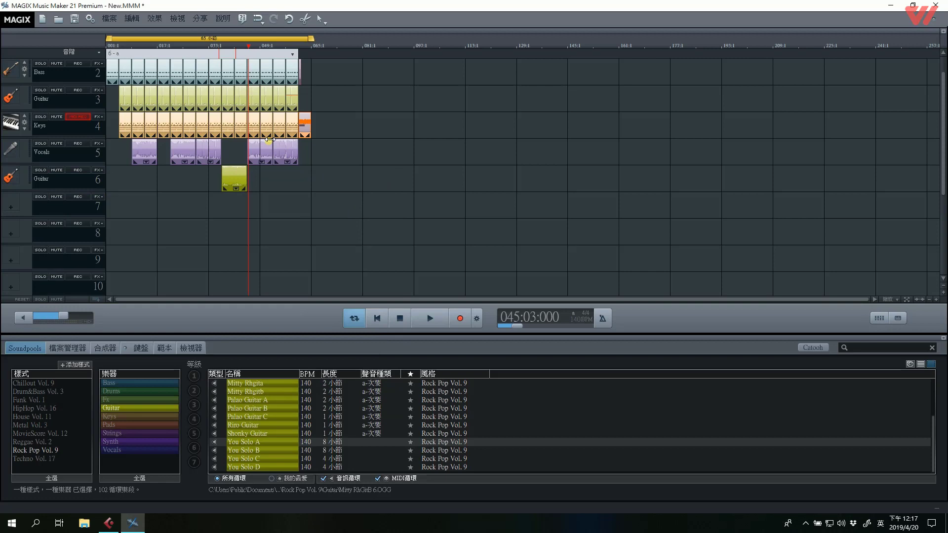
# Set up a Wave audio export of the song with the Desktop as the destination and New as the file name
pyautogui.click(111, 21)
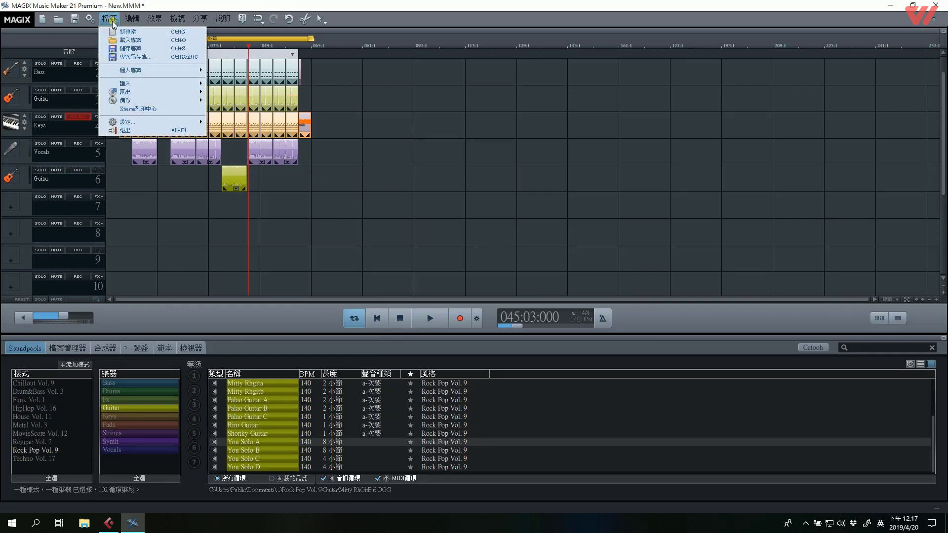
pyautogui.moveTo(140, 91)
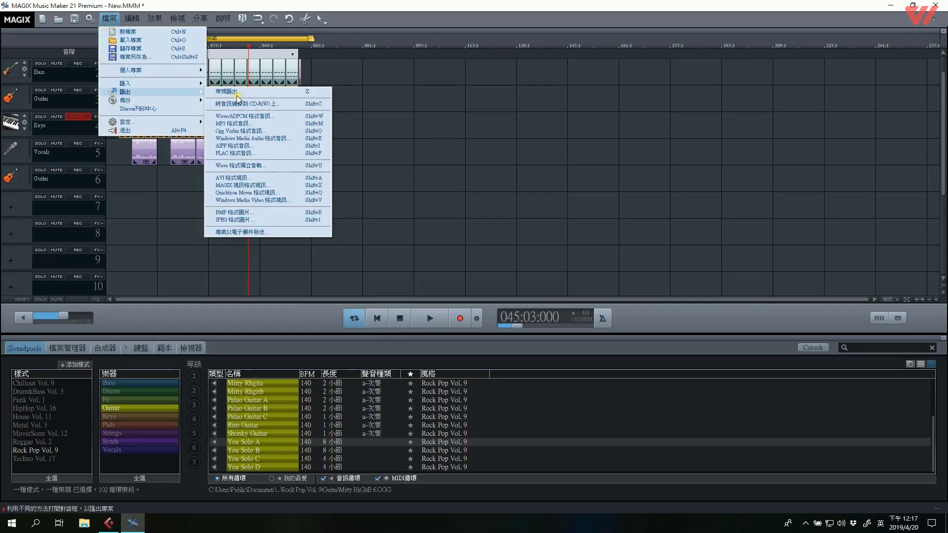
pyautogui.click(252, 117)
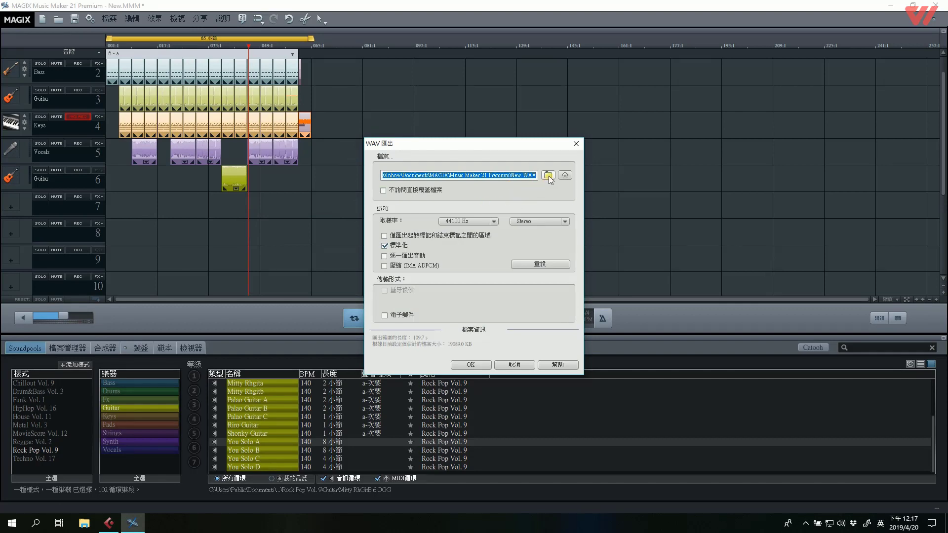
pyautogui.click(547, 176)
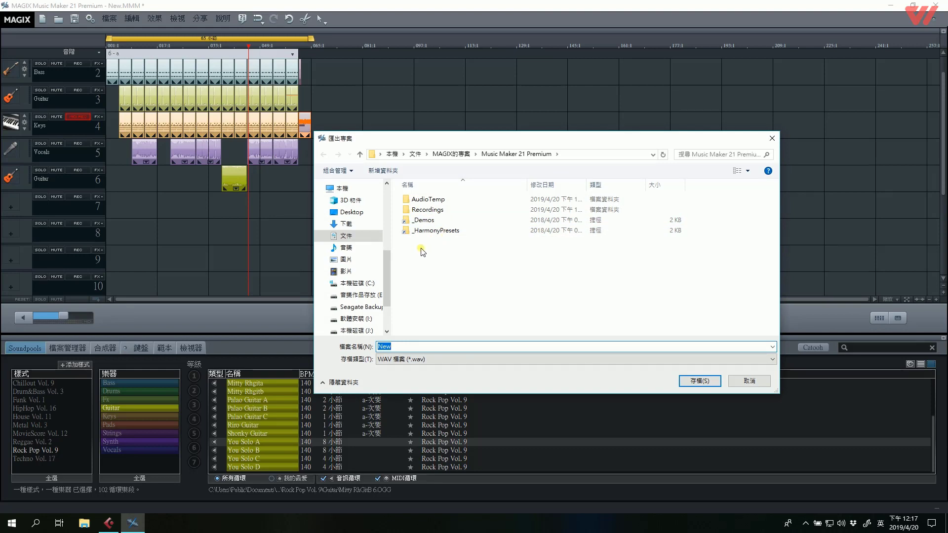
pyautogui.click(353, 213)
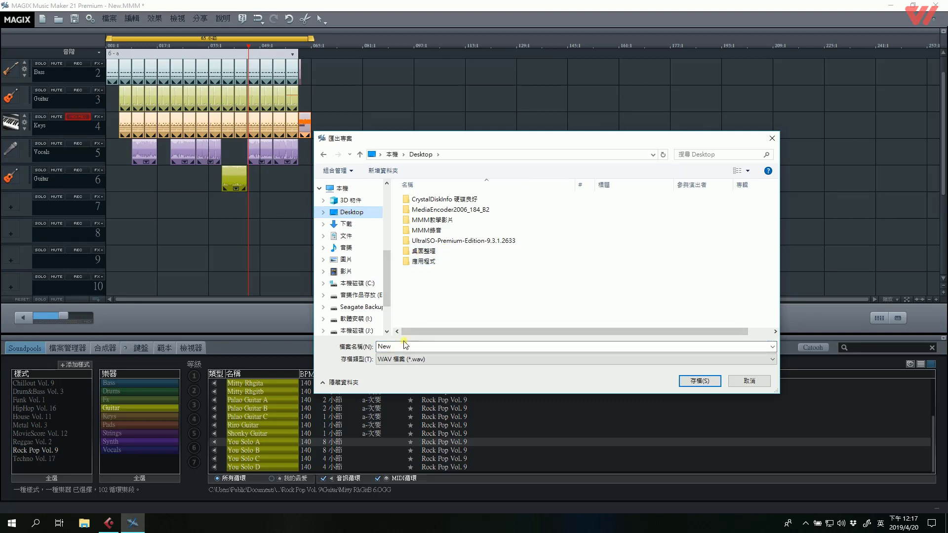
pyautogui.click(700, 380)
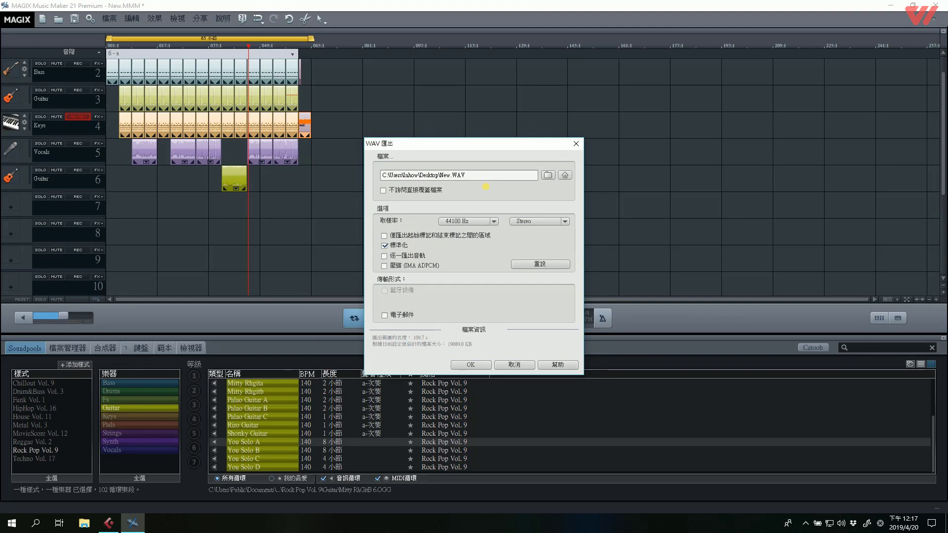
# Keep the sample rate at 44100 Hz in stereo and export the WAV file
pyautogui.click(494, 222)
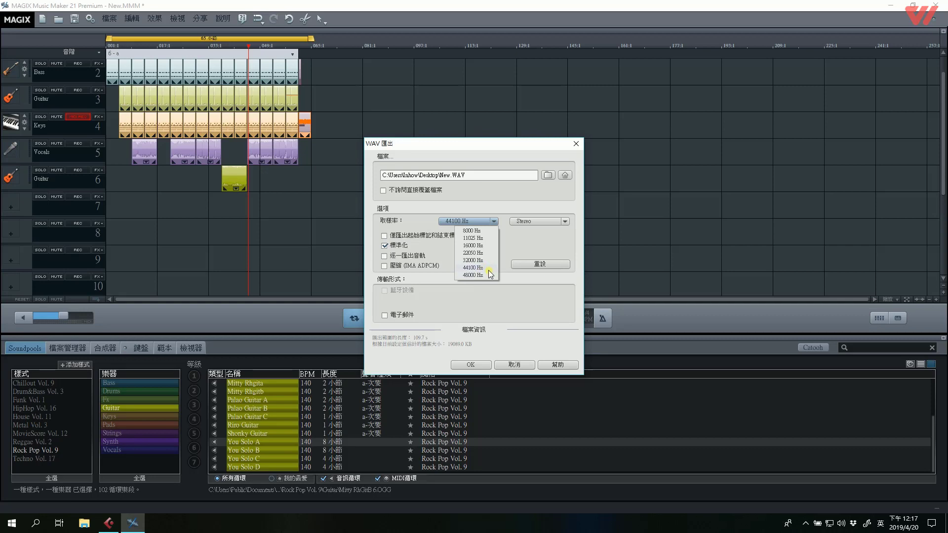
pyautogui.click(509, 254)
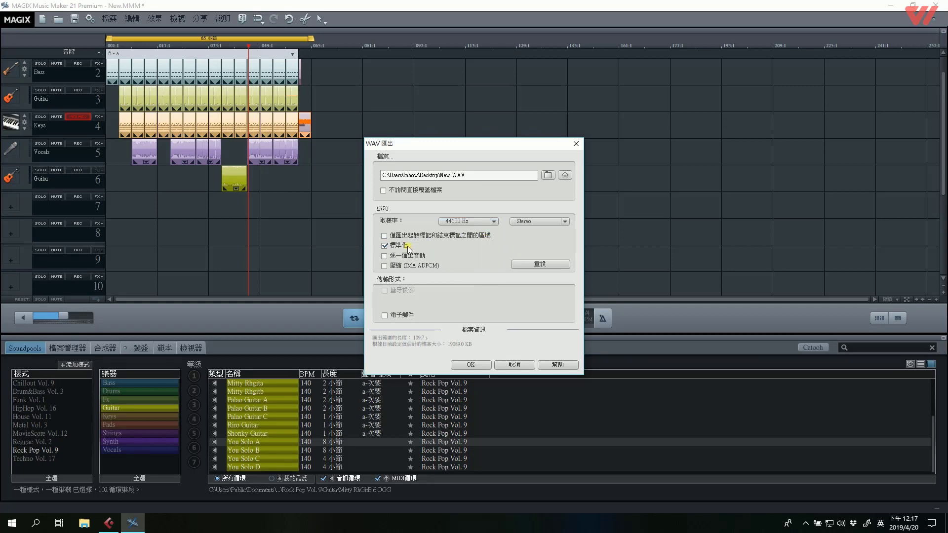
pyautogui.click(384, 246)
pyautogui.click(471, 364)
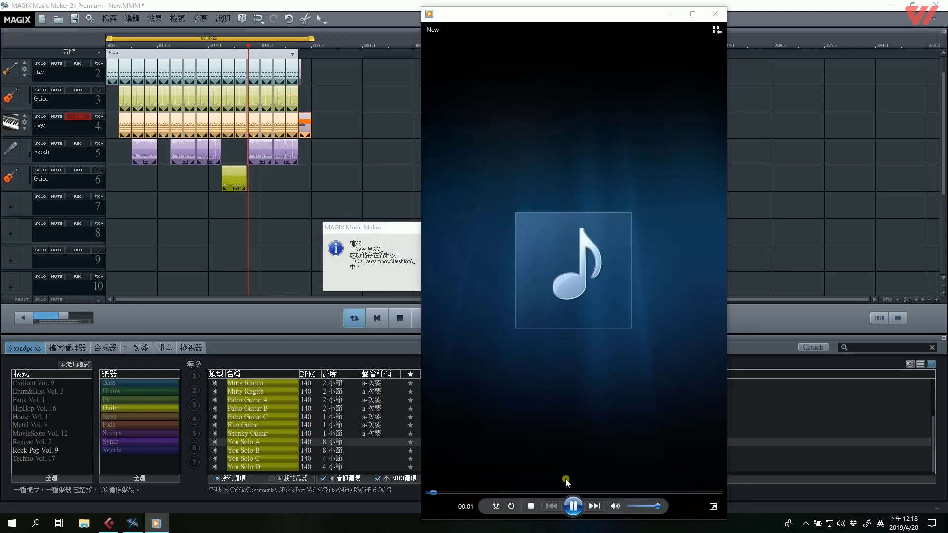
# Listen to several passages of the exported New.WAV through to near its end, and close the media player and the export message
pyautogui.click(494, 492)
pyautogui.click(565, 493)
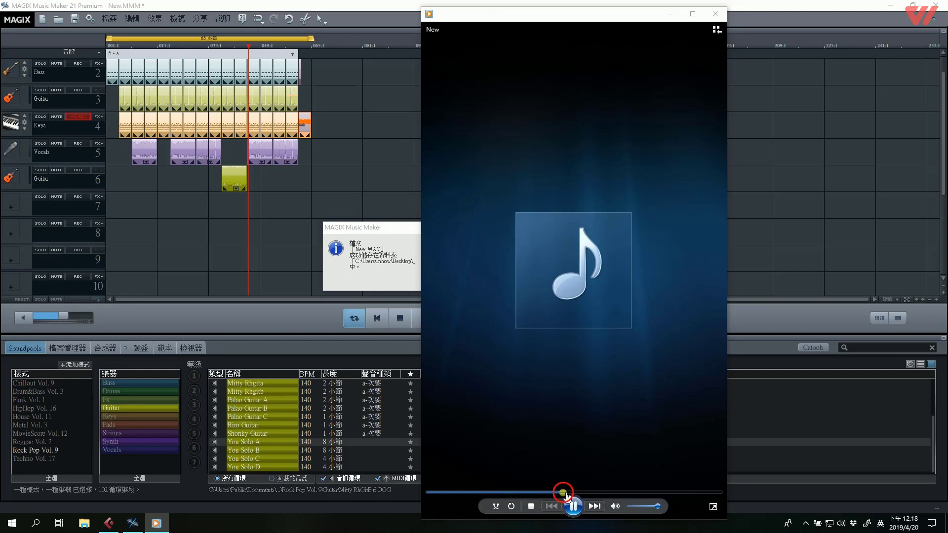
pyautogui.moveTo(645, 493); pyautogui.dragTo(693, 497)
pyautogui.moveTo(694, 498); pyautogui.dragTo(693, 496)
pyautogui.click(573, 507)
pyautogui.click(716, 14)
pyautogui.click(596, 279)
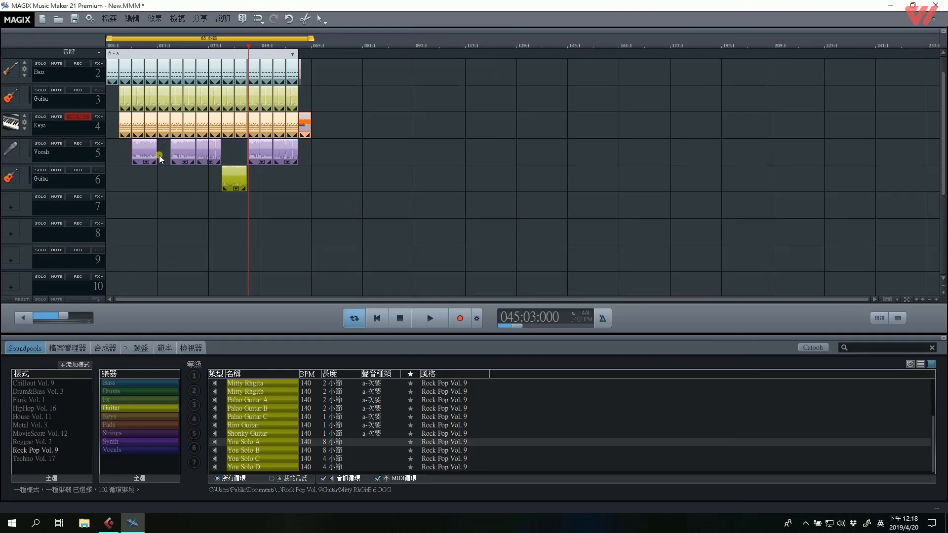
# Save the project under the name New on the Desktop, and minimize the program to show the desktop
pyautogui.click(109, 18)
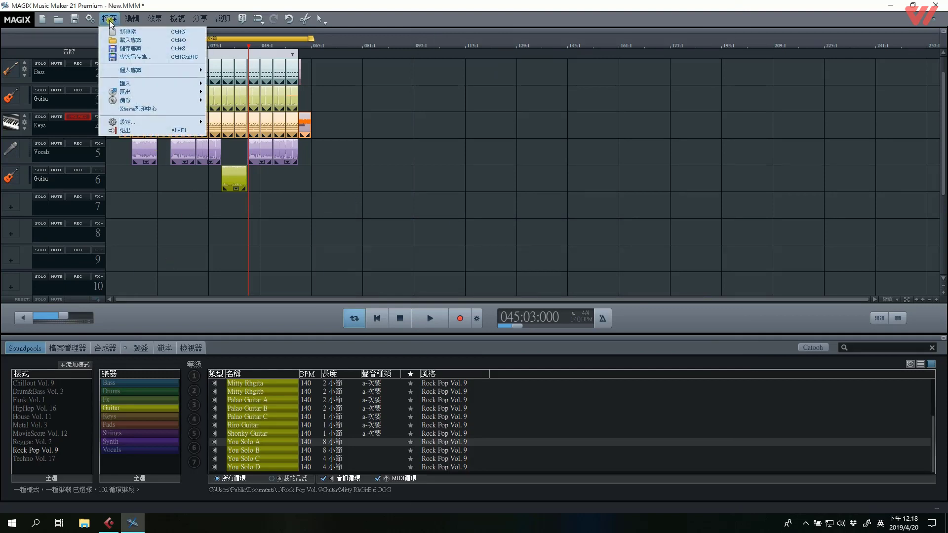
pyautogui.click(134, 57)
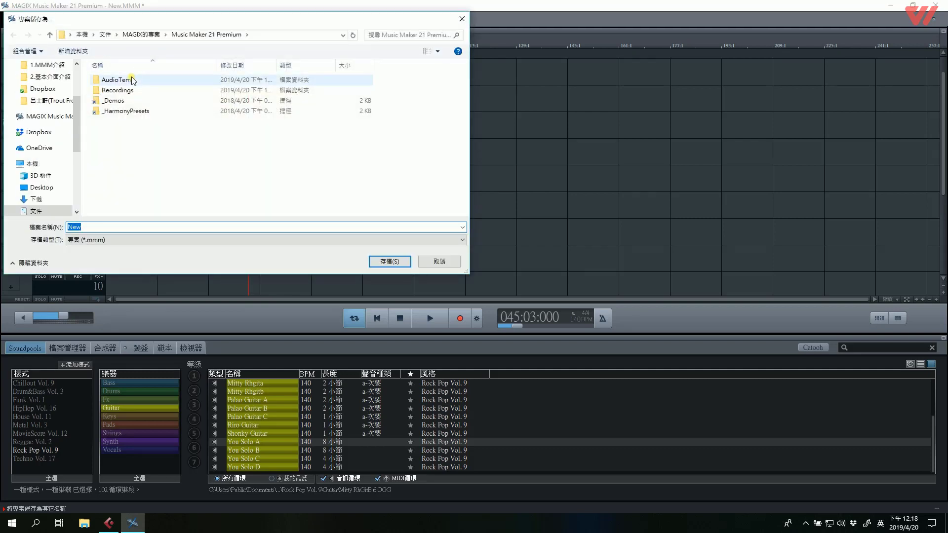
pyautogui.moveTo(79, 132); pyautogui.dragTo(80, 110)
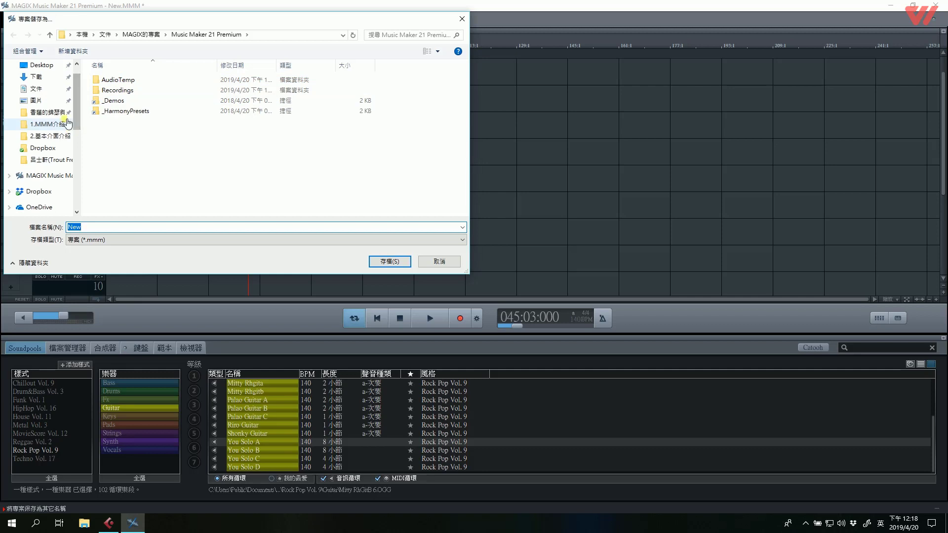
pyautogui.moveTo(73, 100); pyautogui.dragTo(76, 90)
pyautogui.click(49, 86)
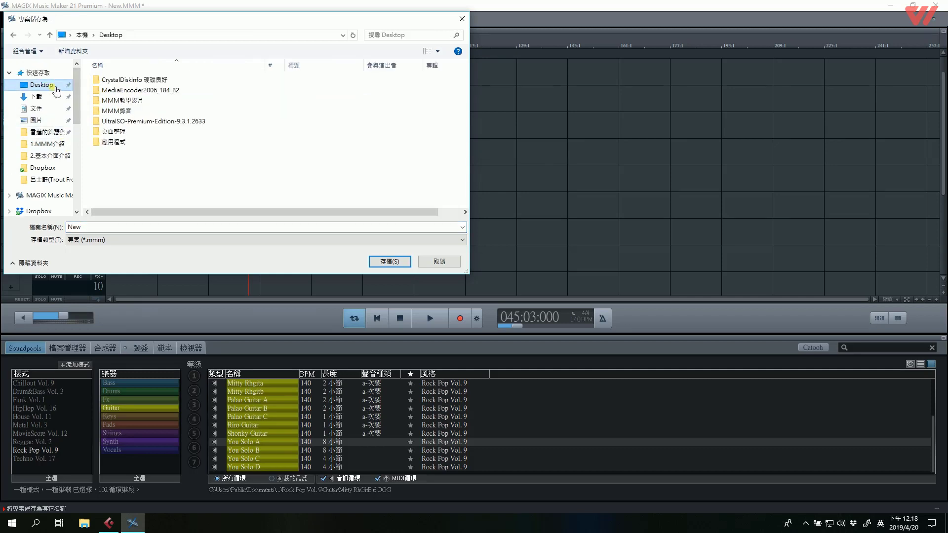
pyautogui.click(375, 261)
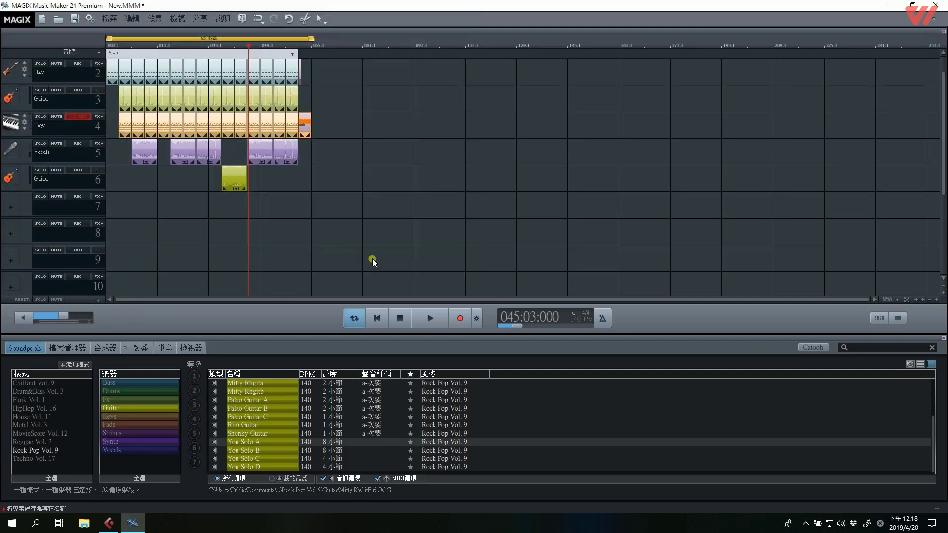
pyautogui.click(888, 5)
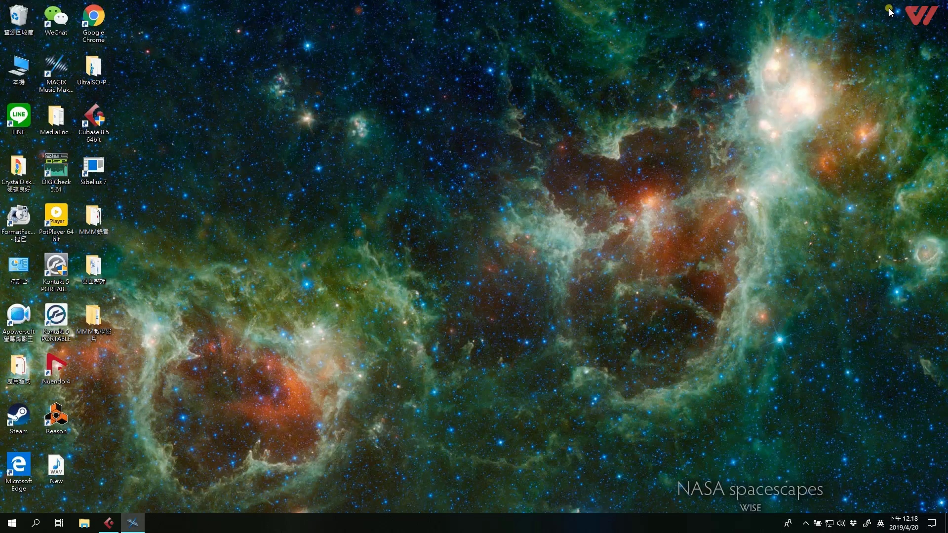